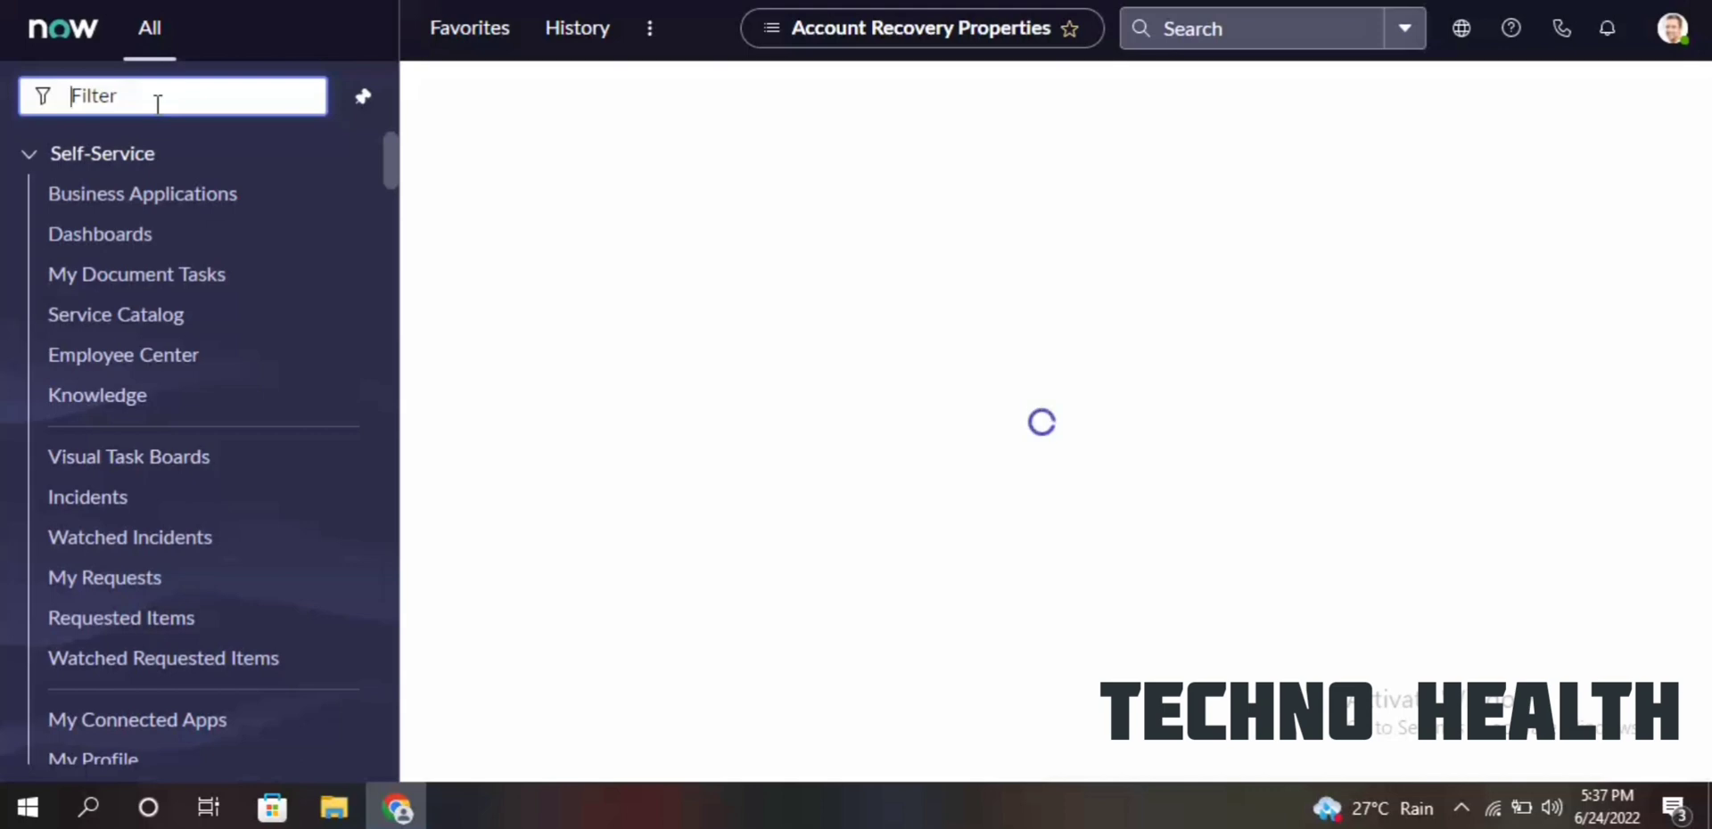
Step: Filter the navigator for 'account' to reach the Account Recovery Properties page
type("account")
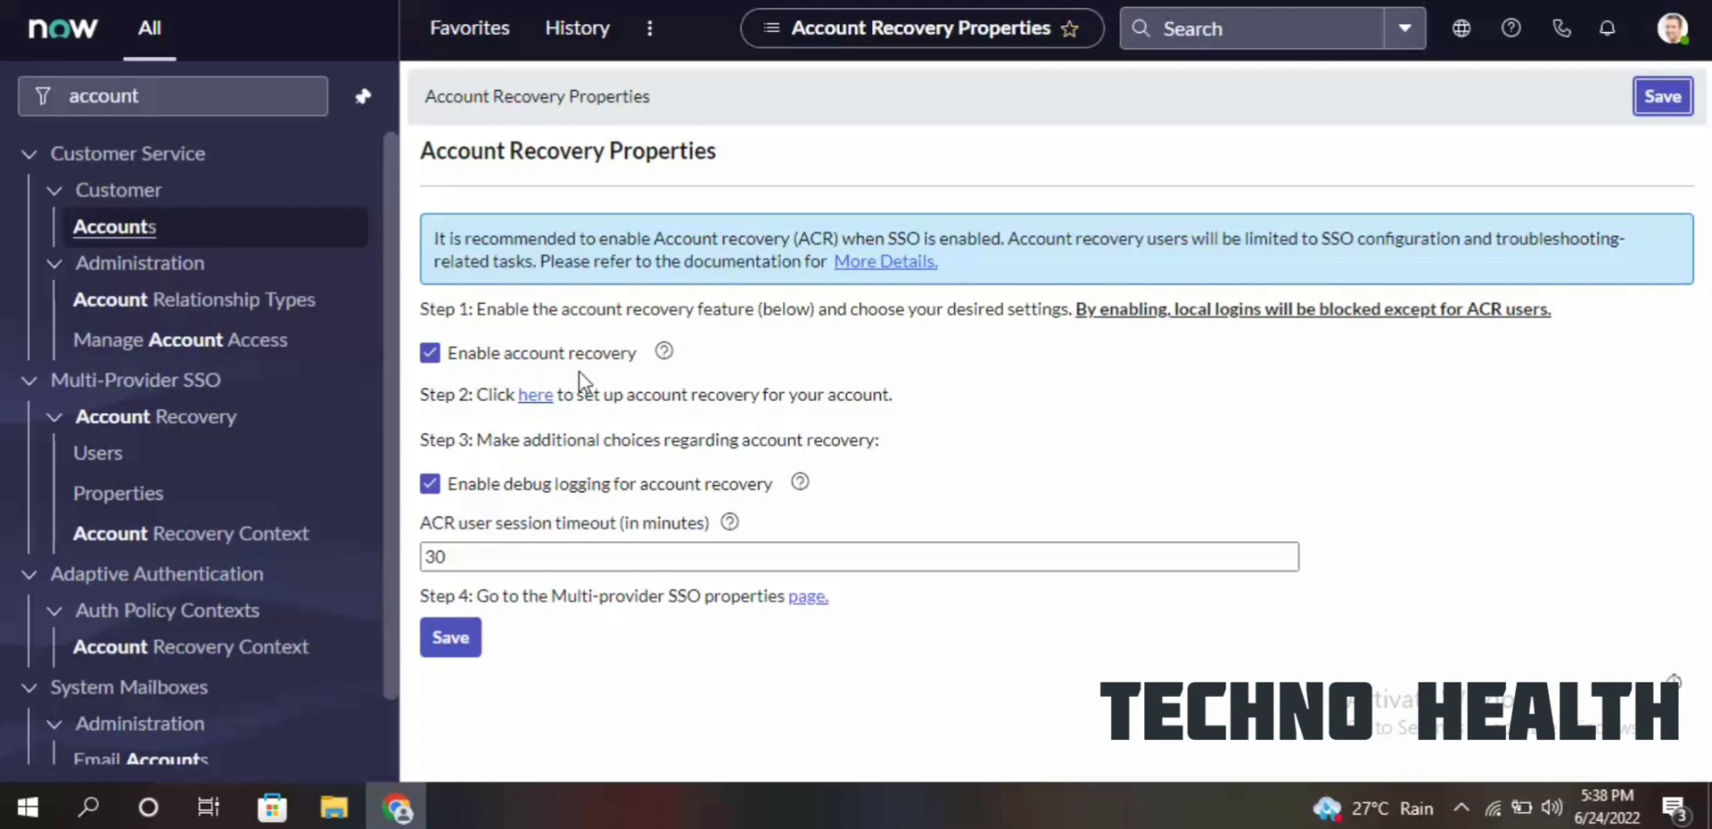
Step: Enable multiple provider SSO, auto importing of users and SSO debug logging, and save
left_click(807, 597)
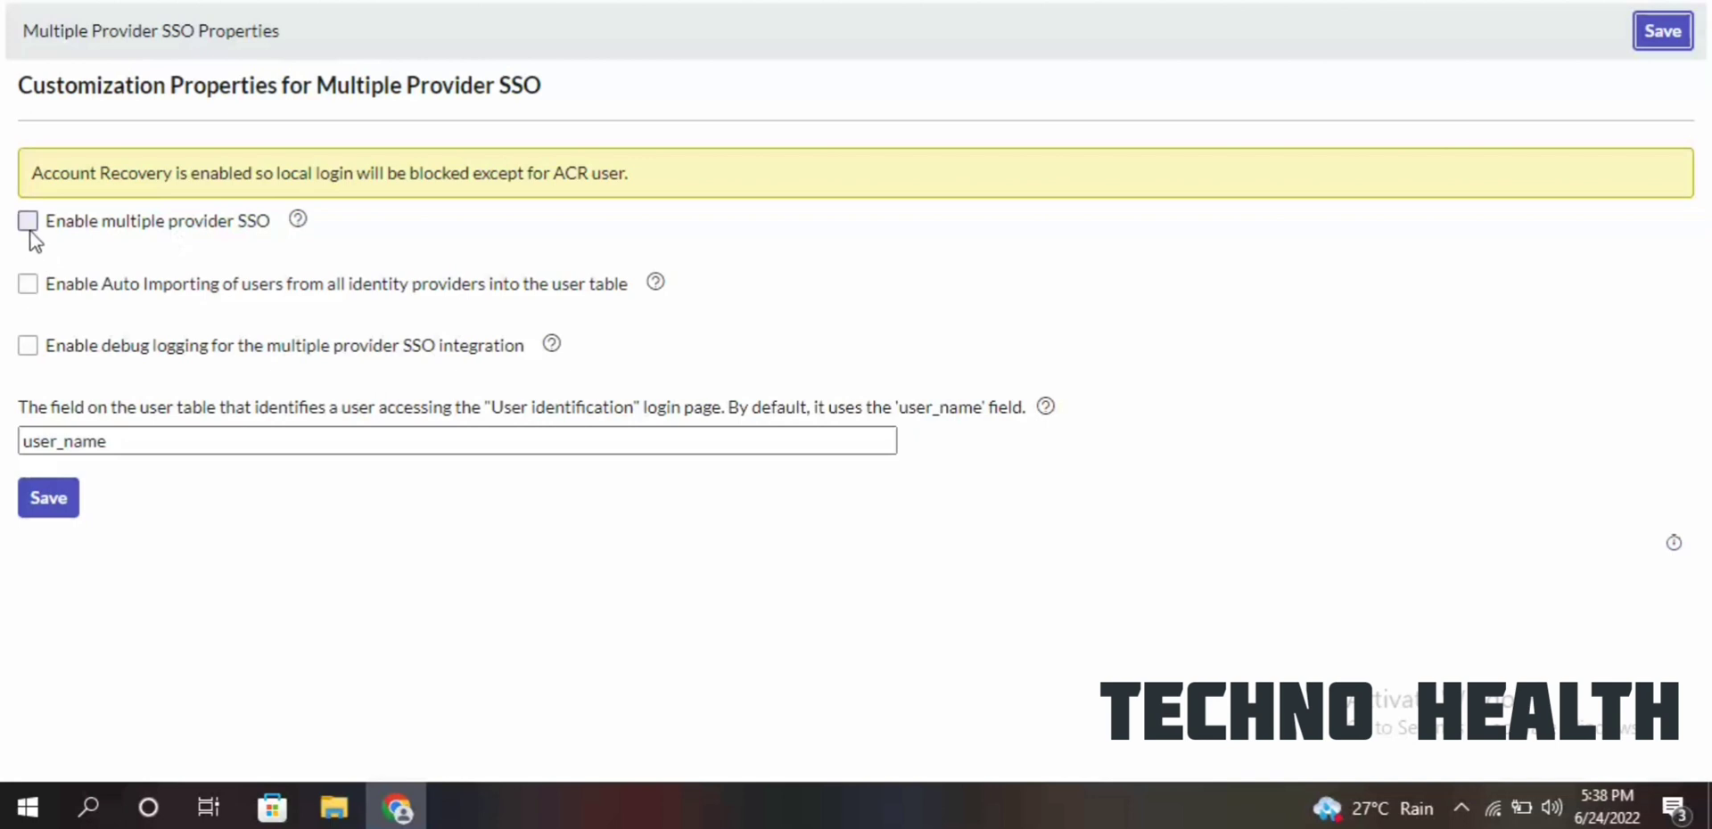
left_click(29, 227)
left_click(27, 284)
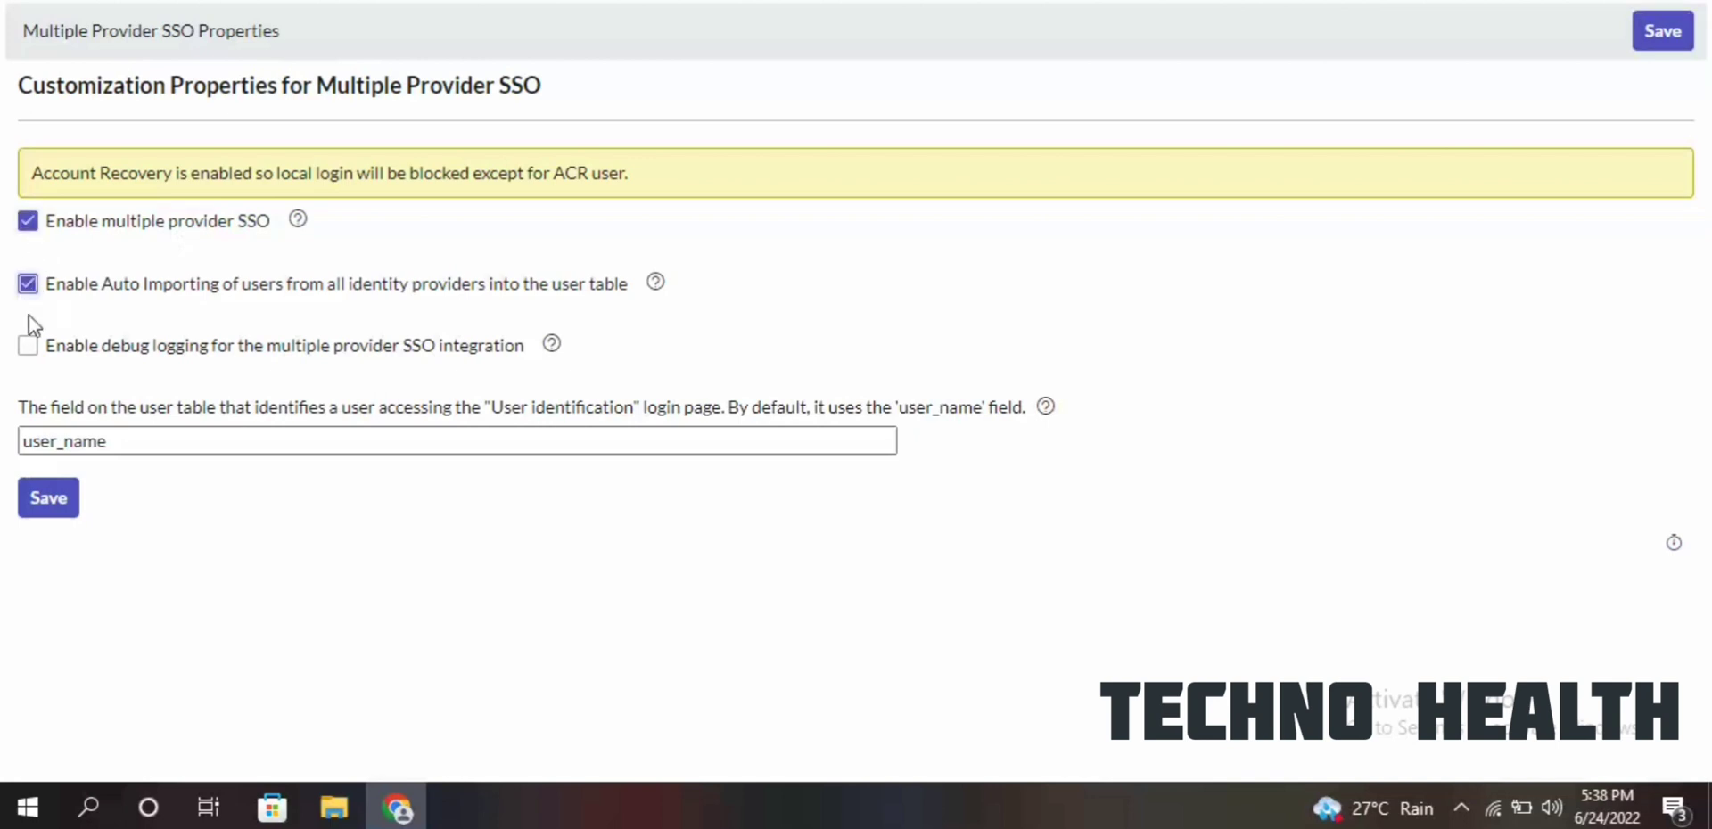
left_click(29, 346)
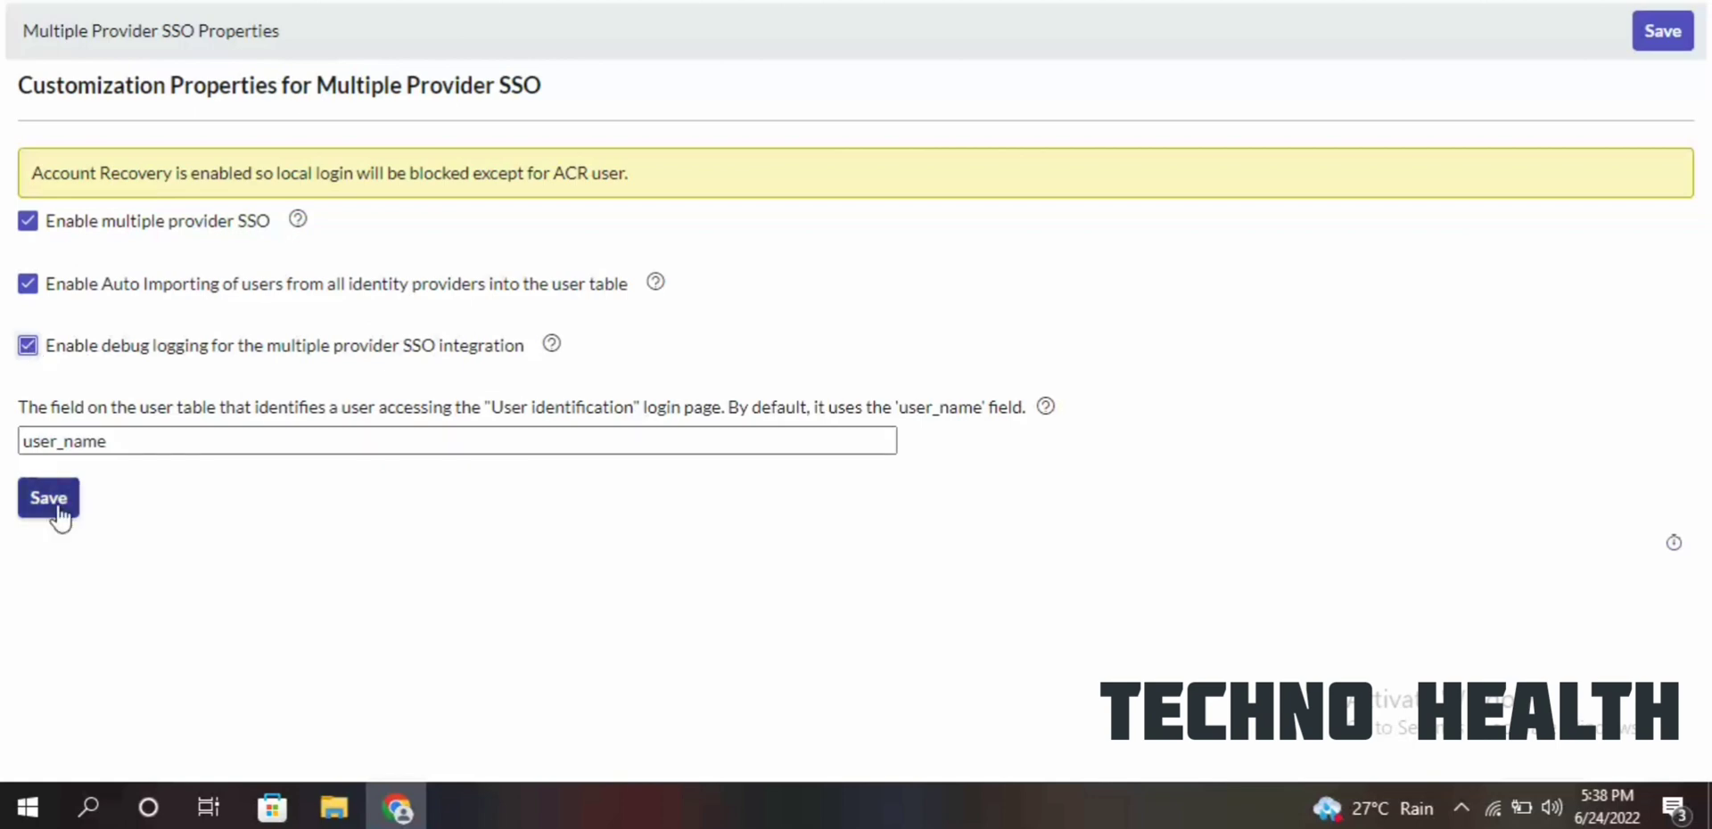
left_click(56, 509)
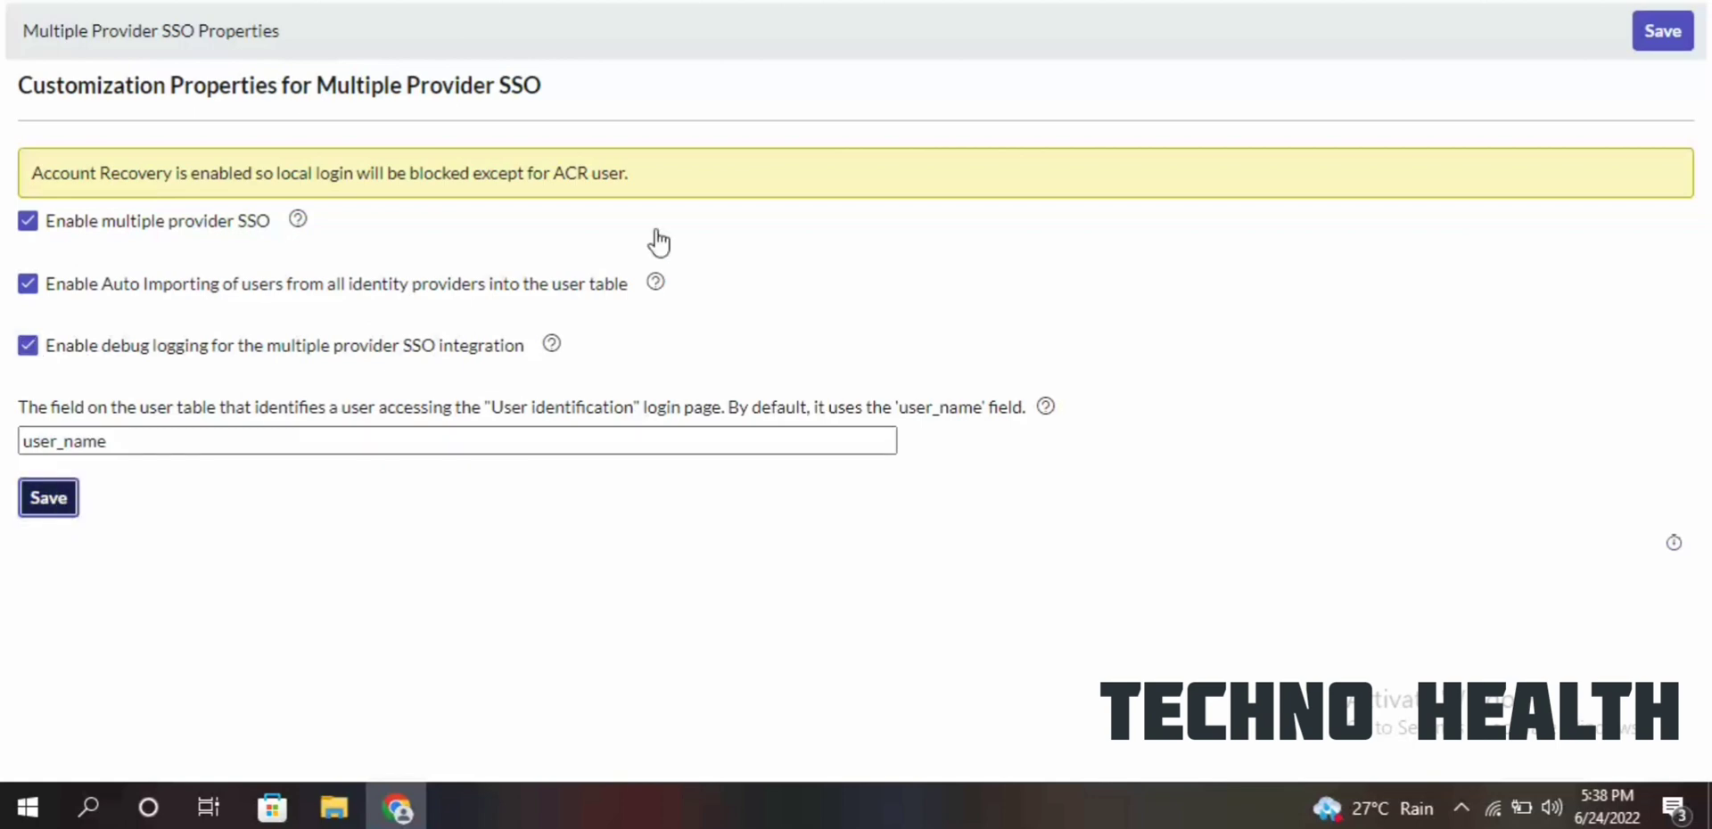
key("ctrl+w")
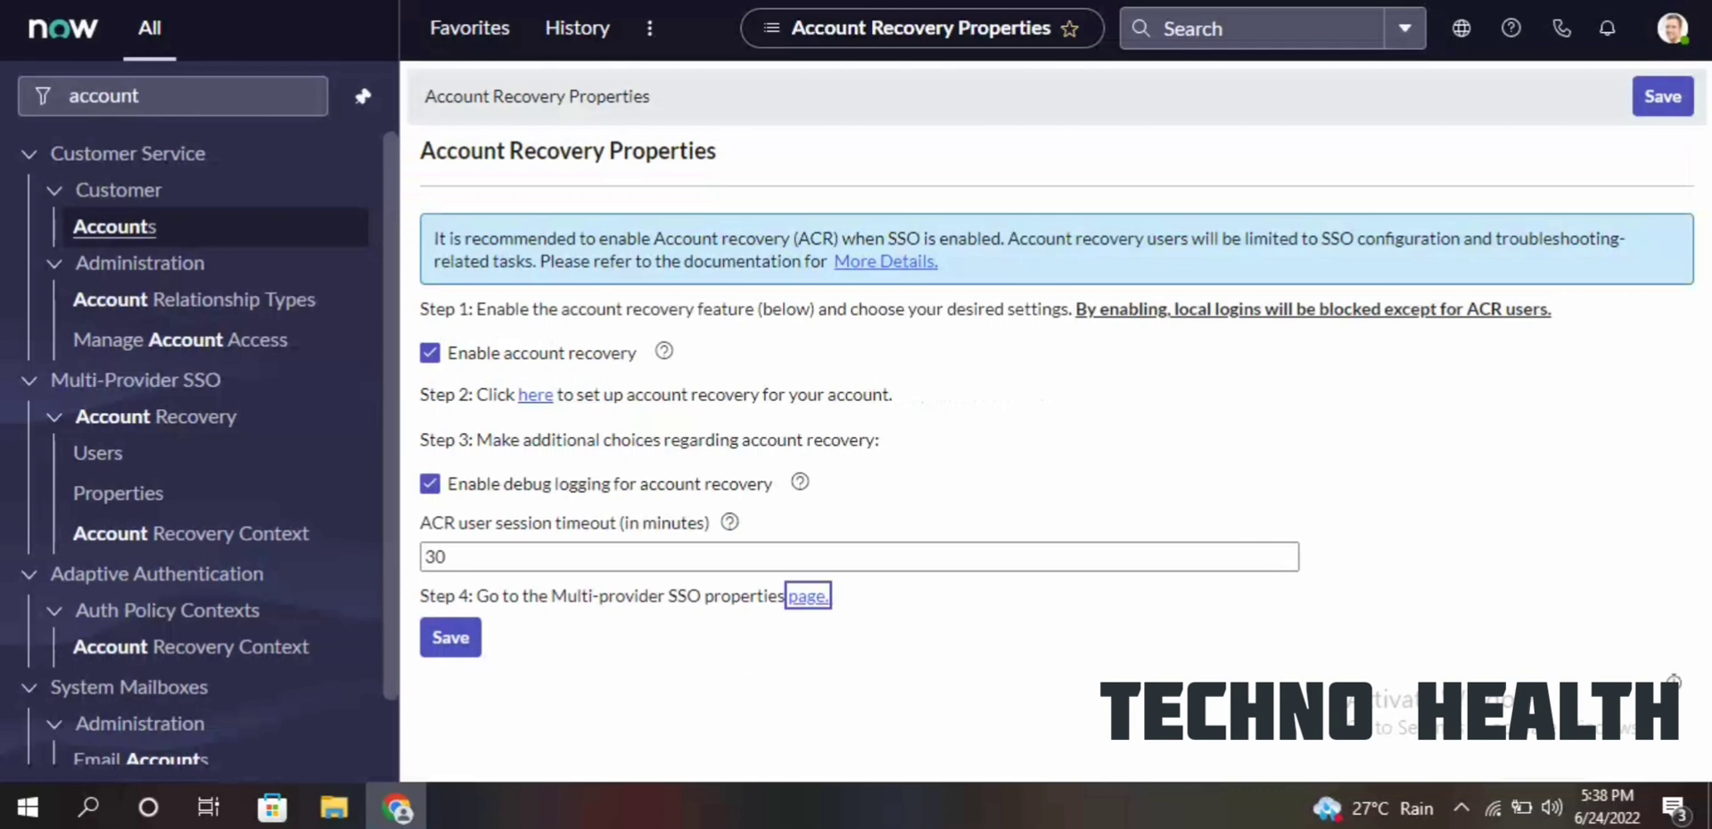
Step: Start the Multi-SSO account recovery setup, after checking the saved SSO properties
left_click(539, 397)
key("ctrl+Tab")
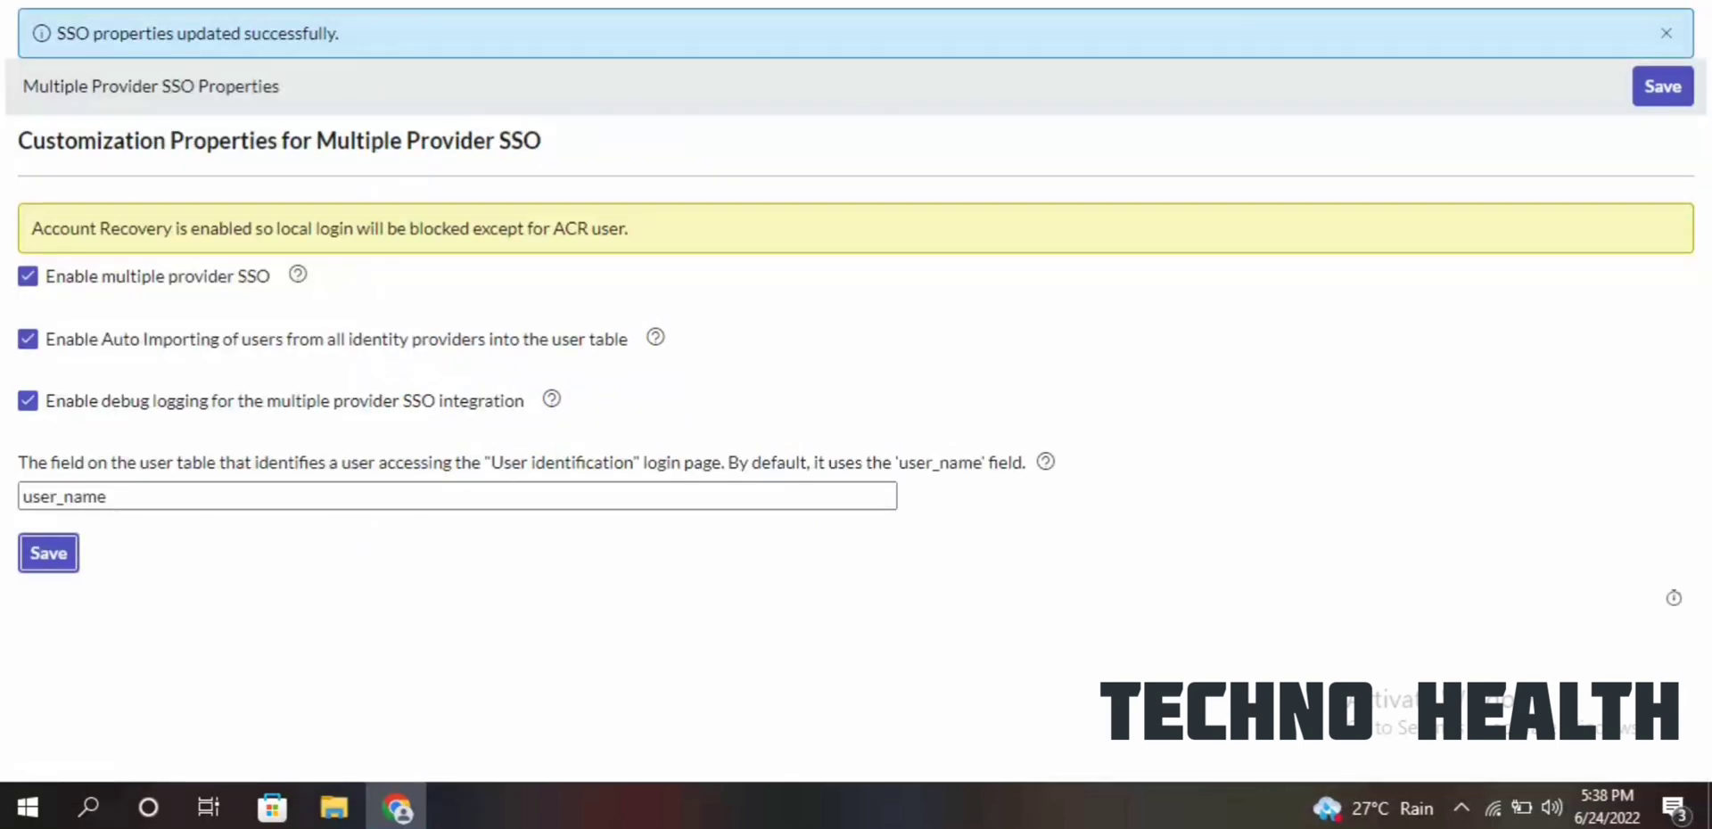
key("ctrl+shift+Tab")
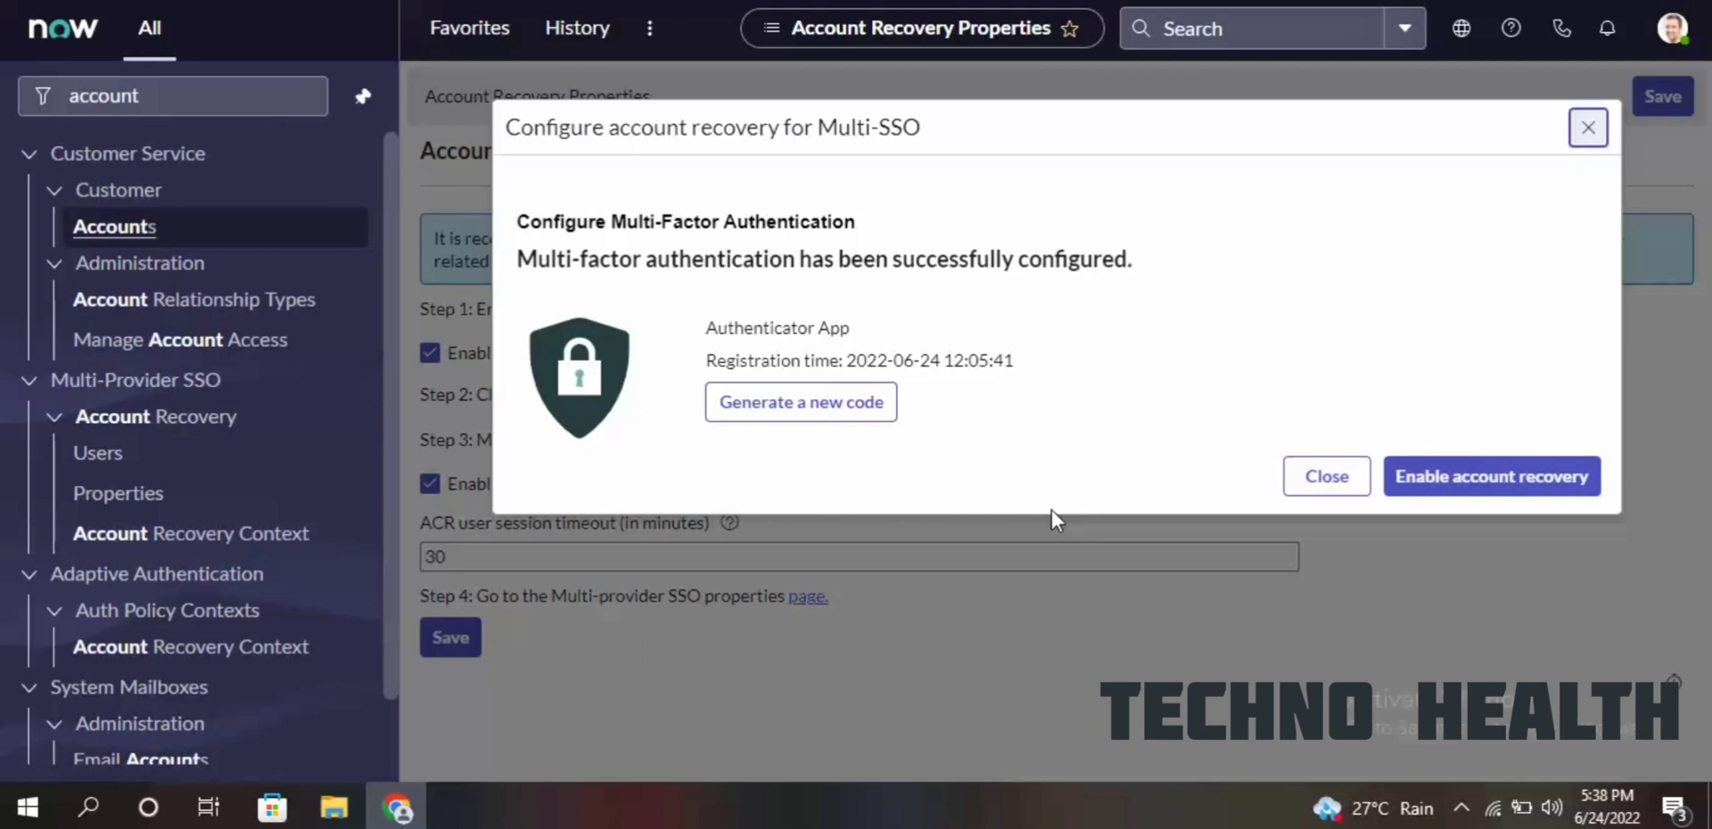
Step: Generate a new pairing code, pair the authenticator app with its code, and enable account recovery
left_click(874, 419)
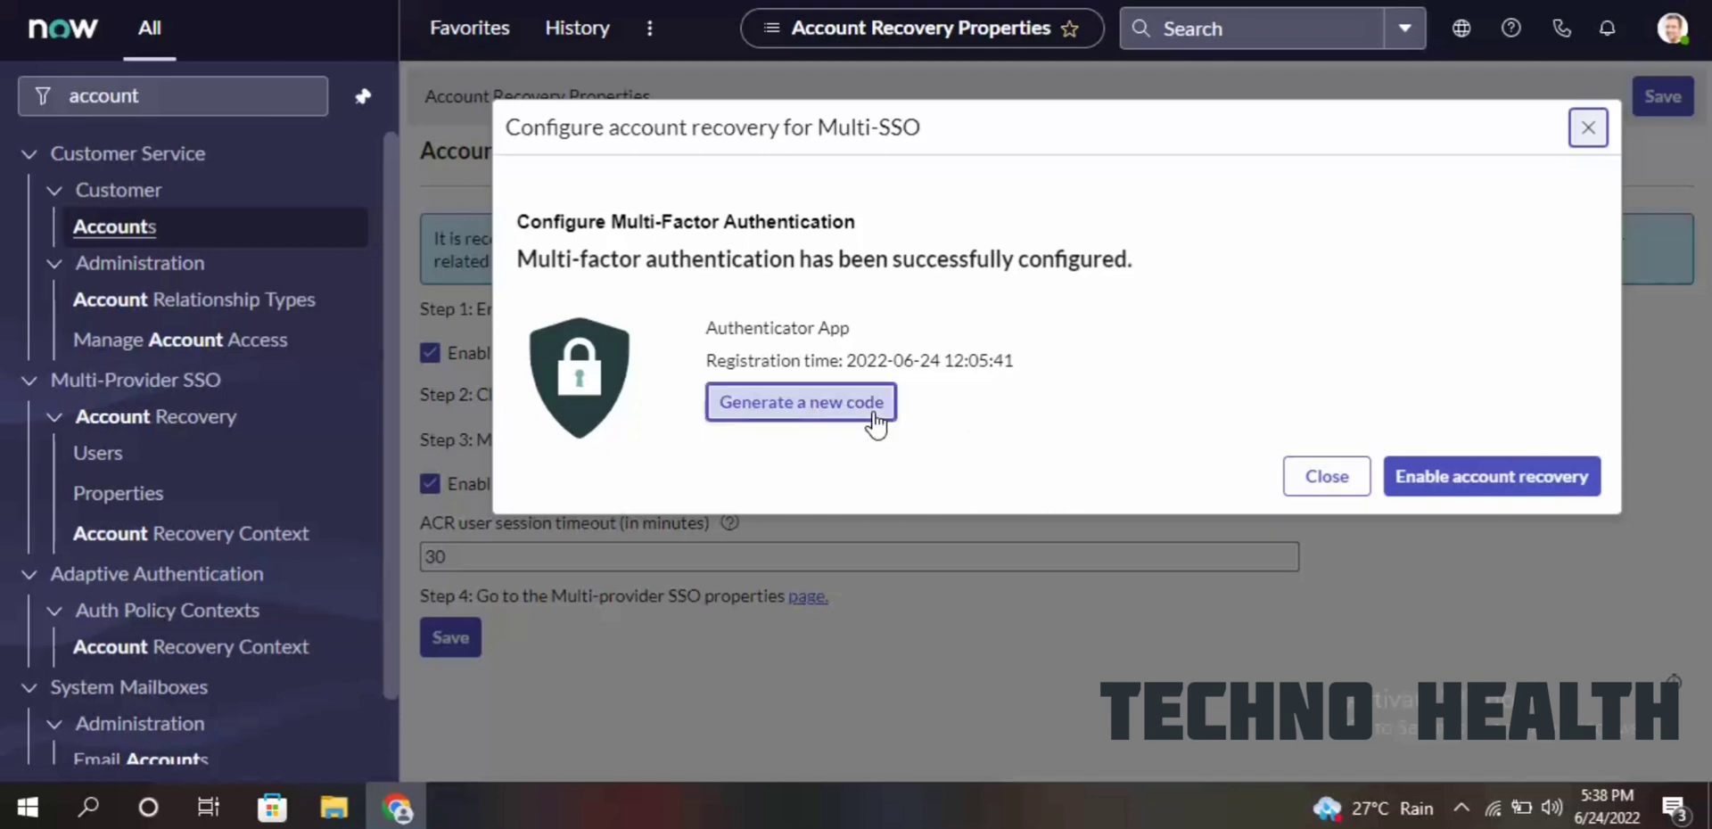
left_click(974, 89)
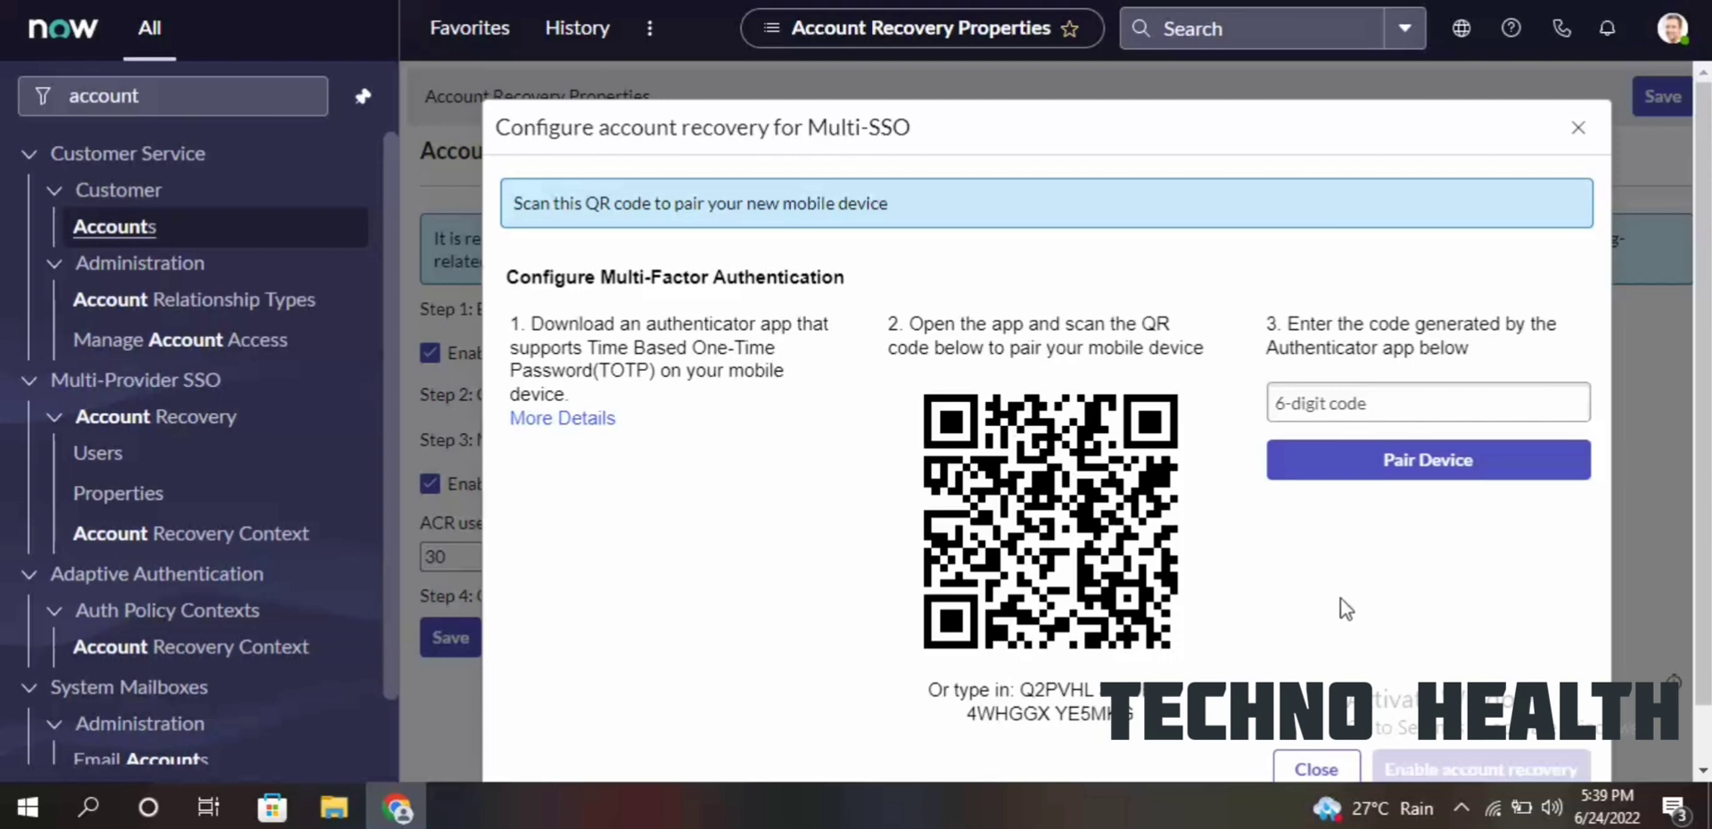
left_click(1437, 415)
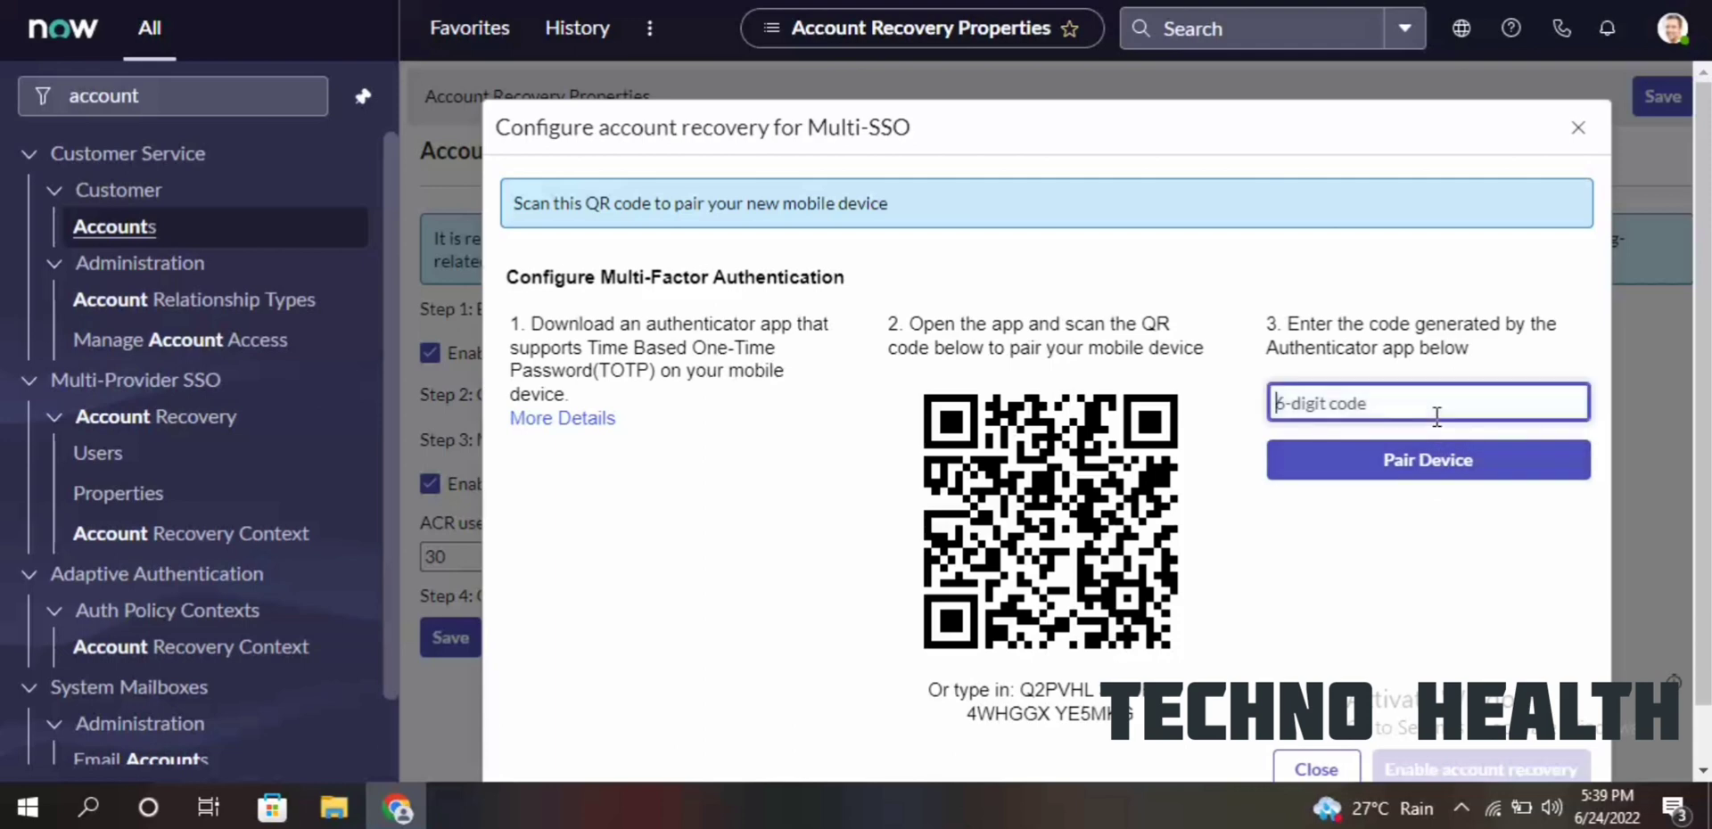
left_click(1436, 489)
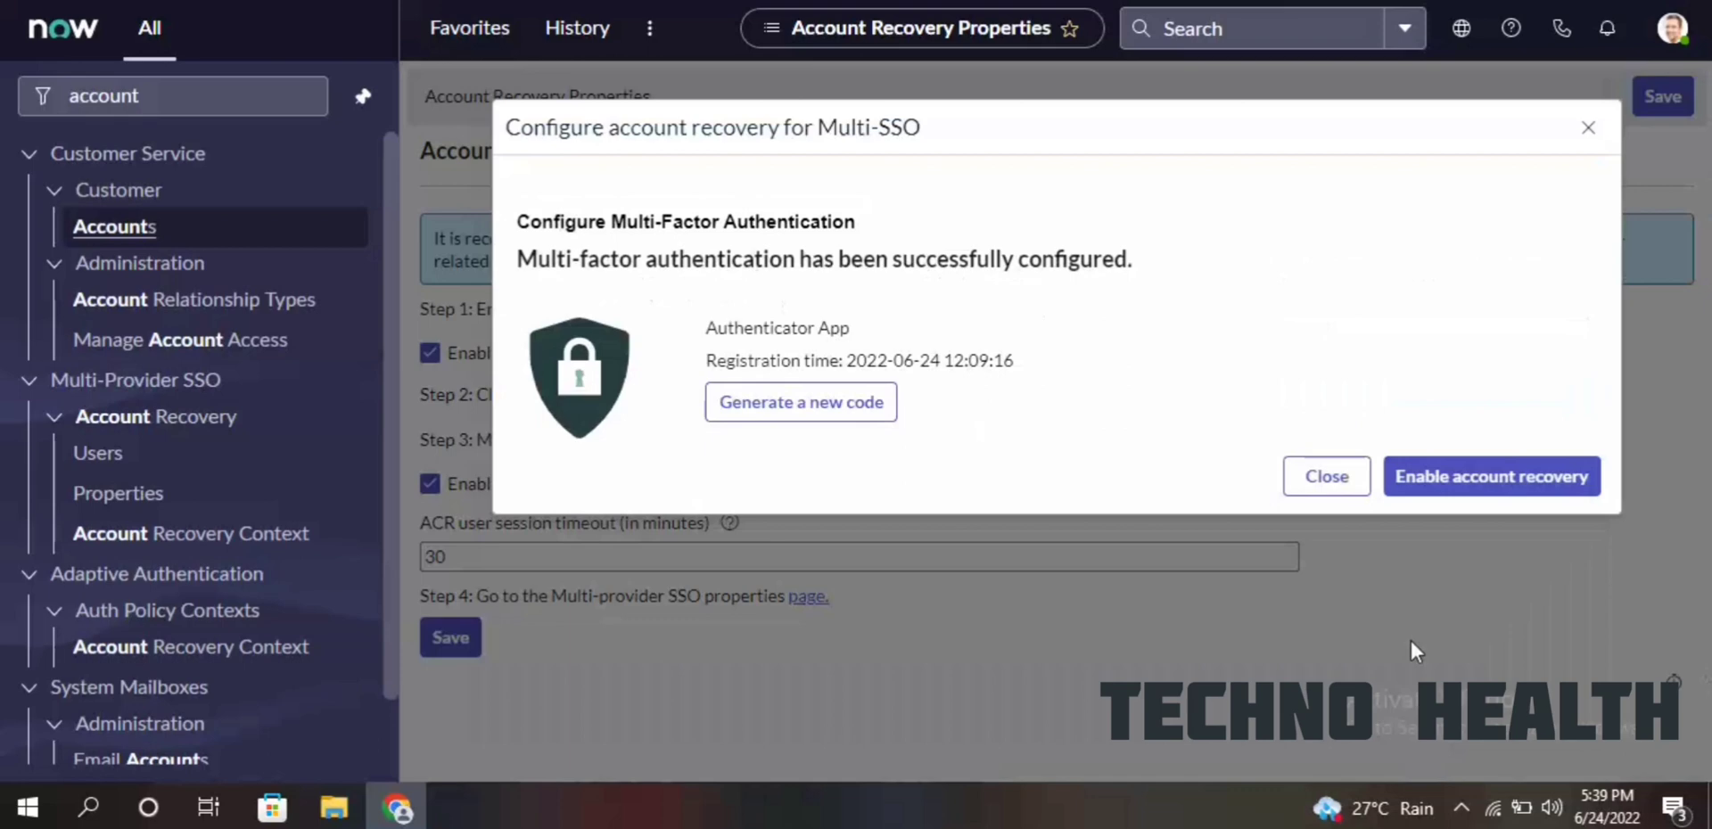
left_click(1482, 491)
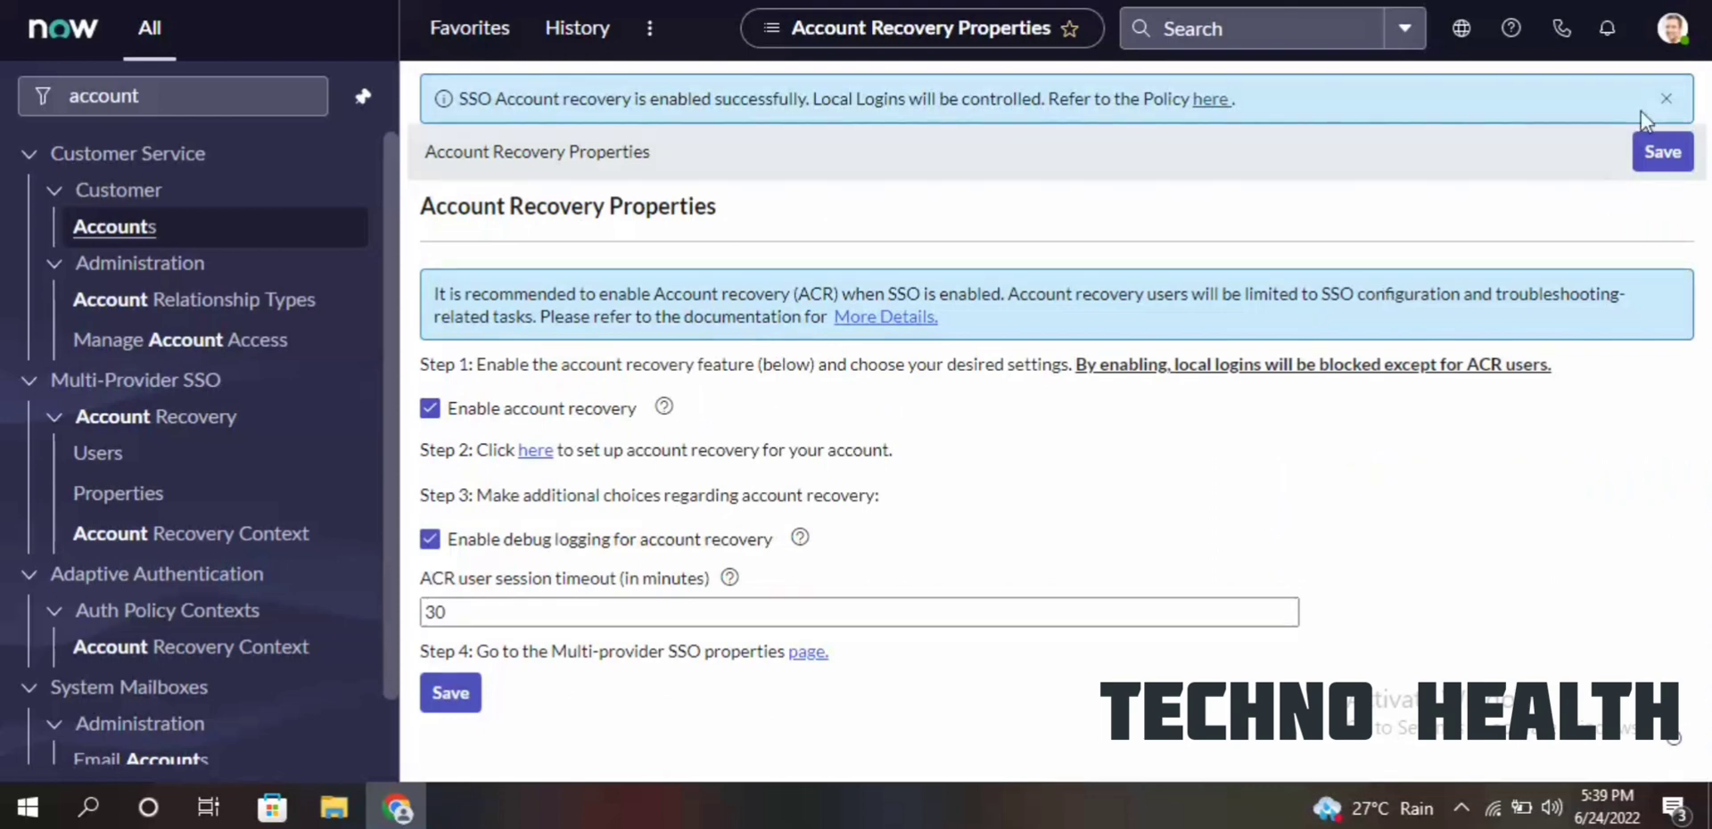
Step: Log out of the instance from the user account menu
left_click(1673, 27)
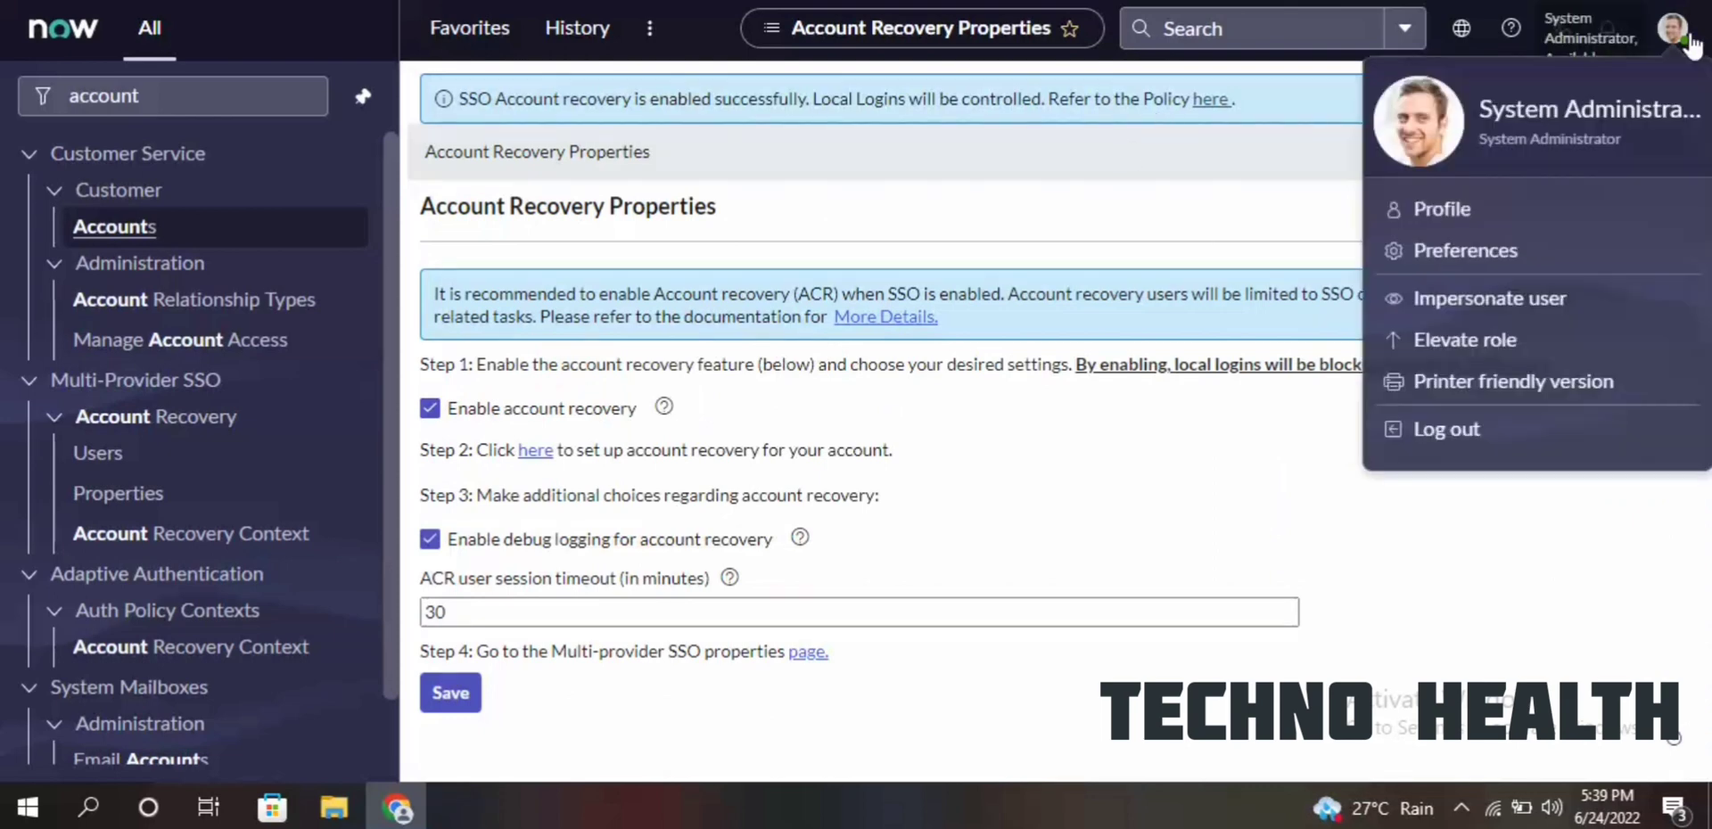
left_click(1436, 429)
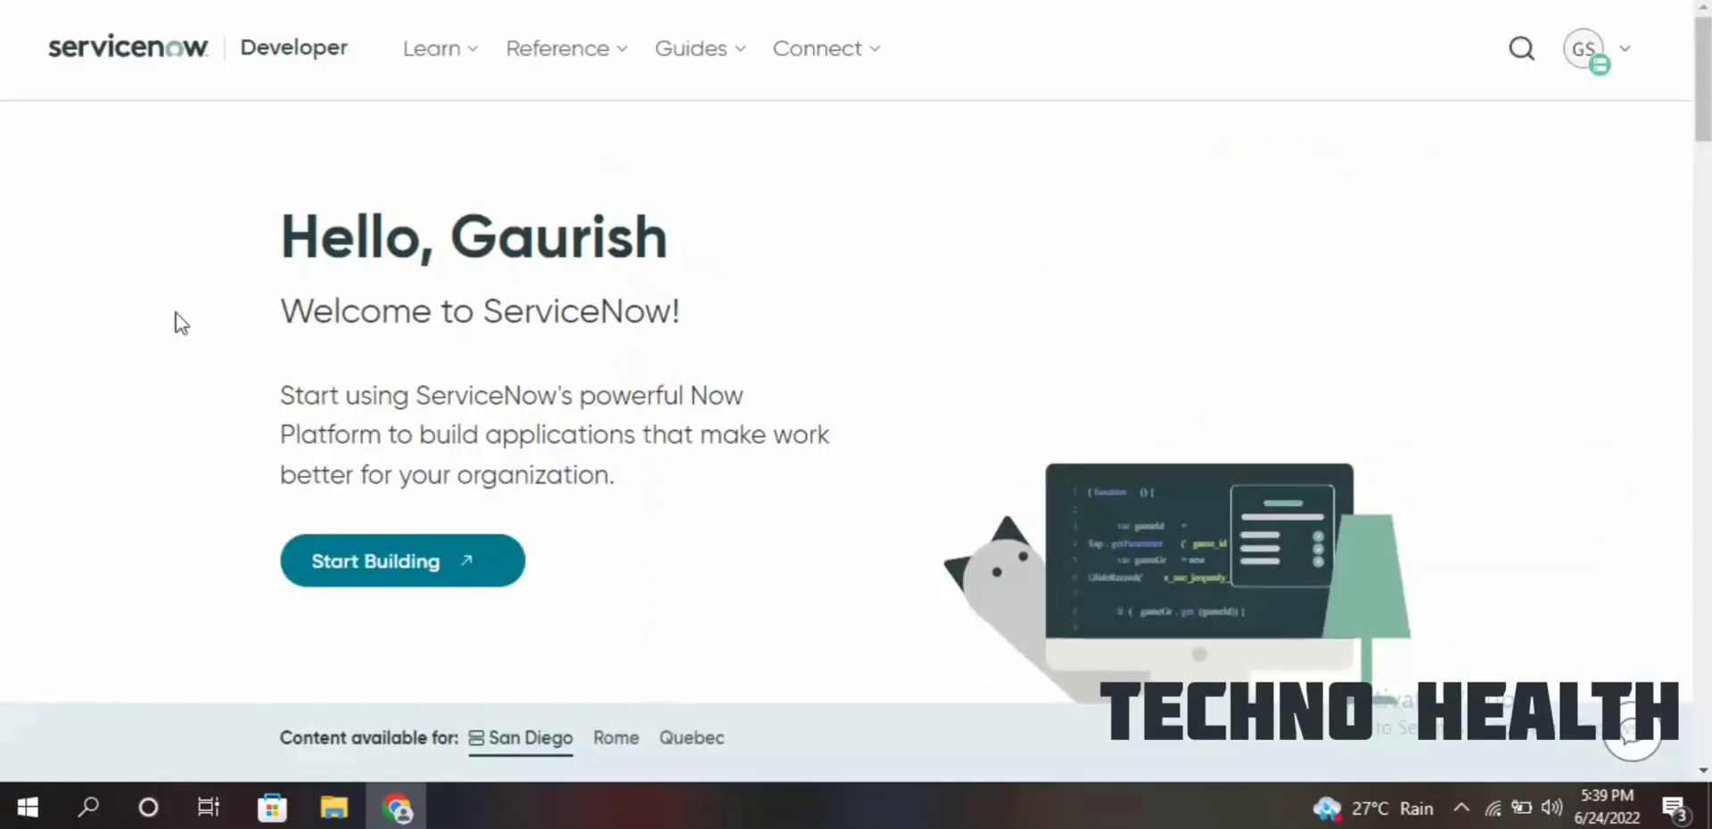
Step: Relaunch the instance and sign in with the authenticator code, re-entering it after rejection
left_click(363, 588)
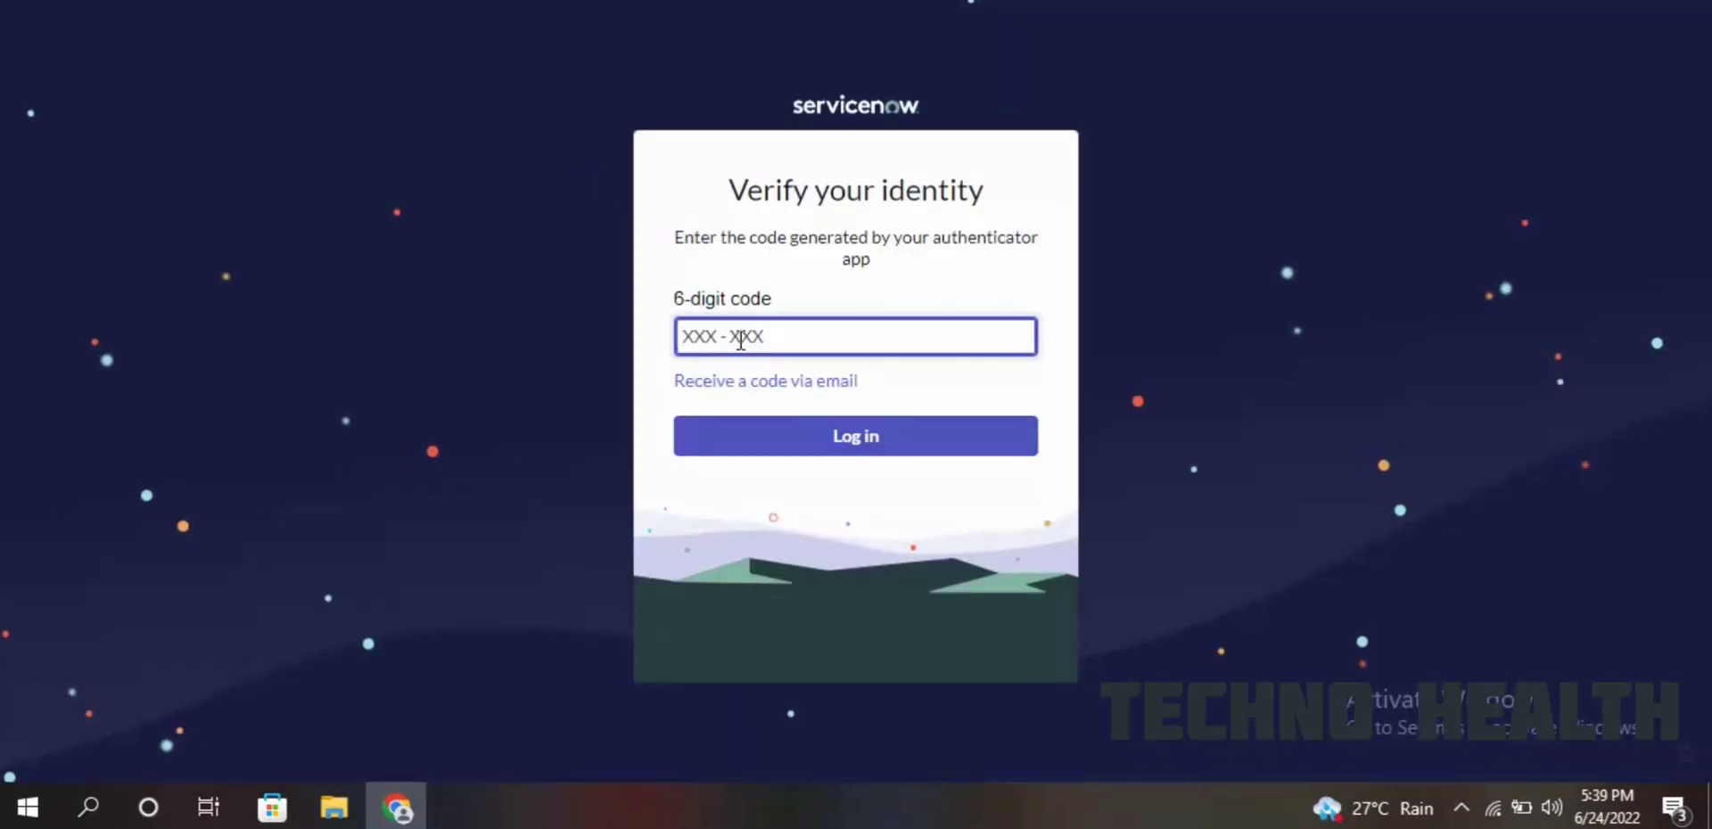
left_click(854, 443)
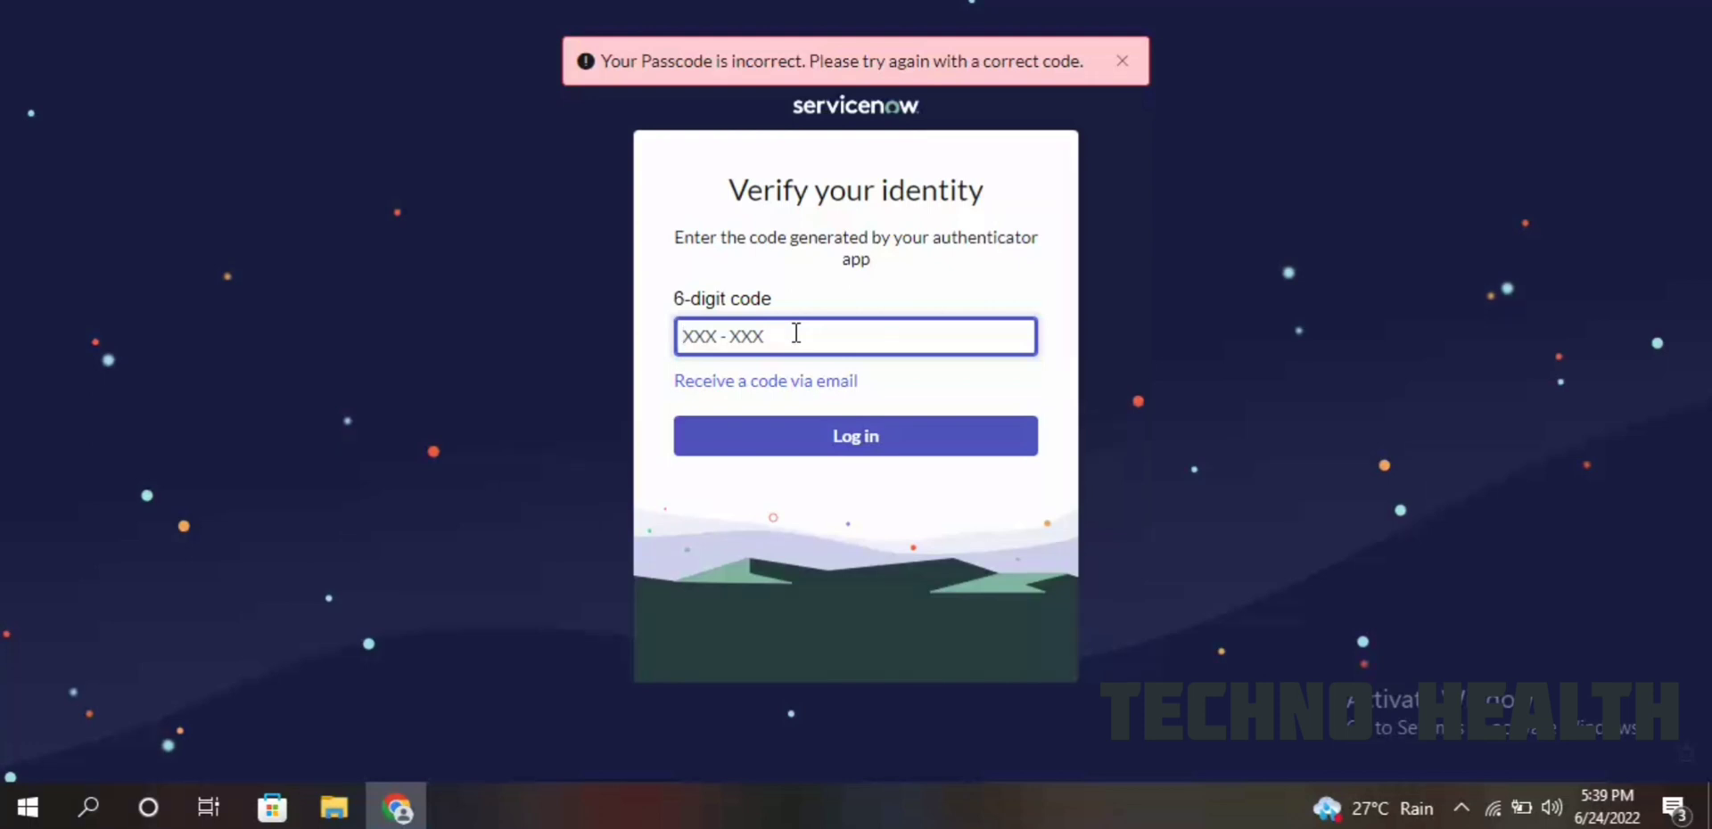
left_click(841, 429)
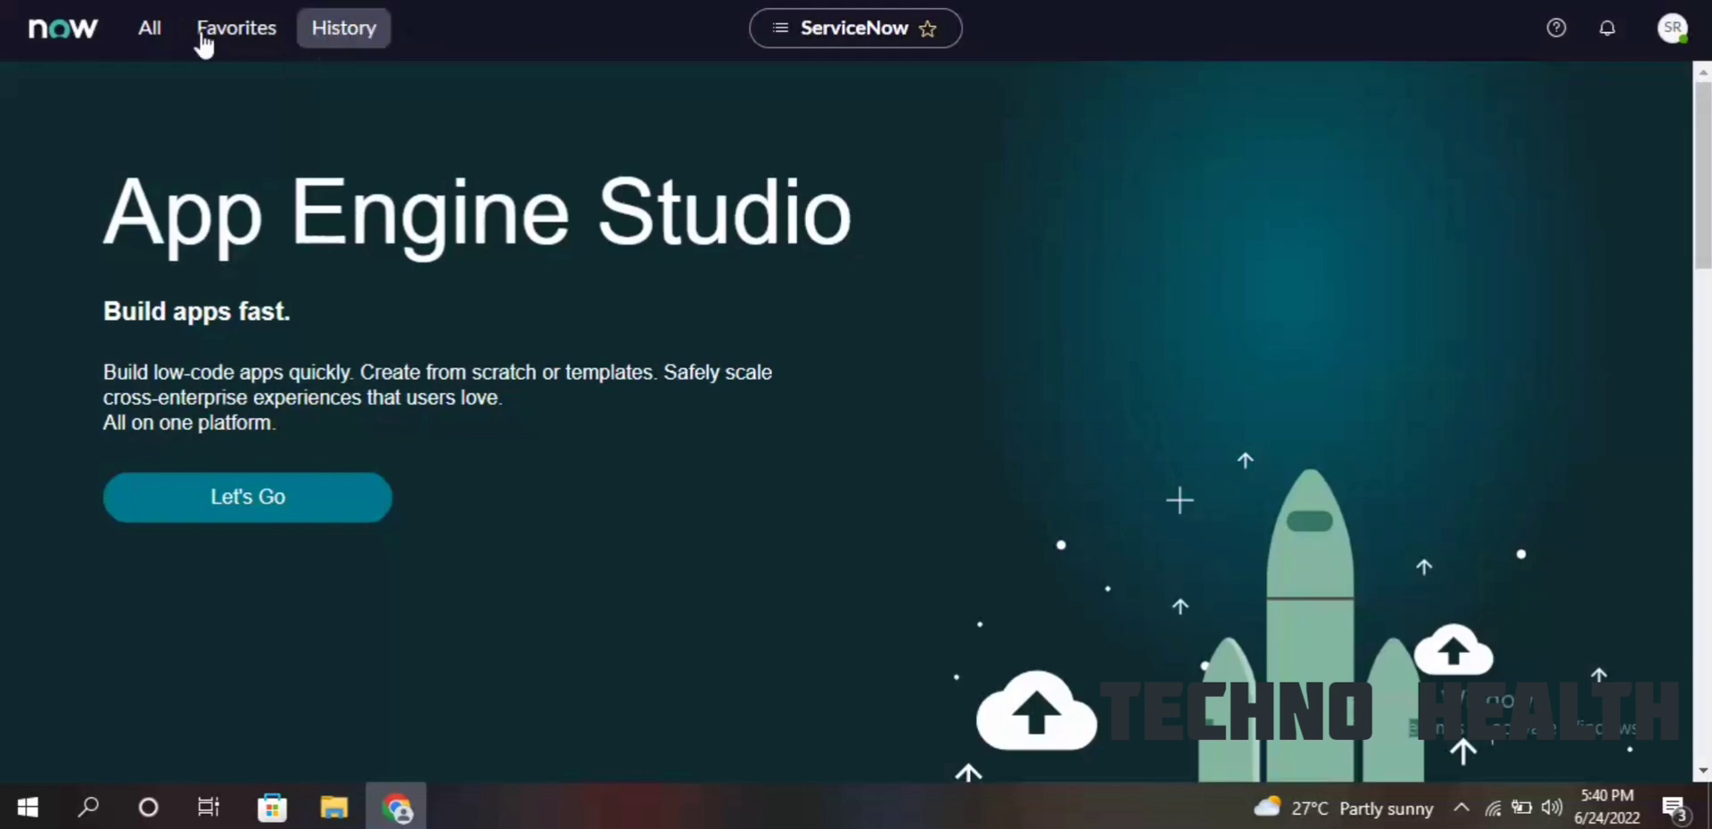
Step: Filter the navigator for 'account' and go to the Multi-provider SSO properties page
left_click(134, 40)
left_click(121, 93)
type("account")
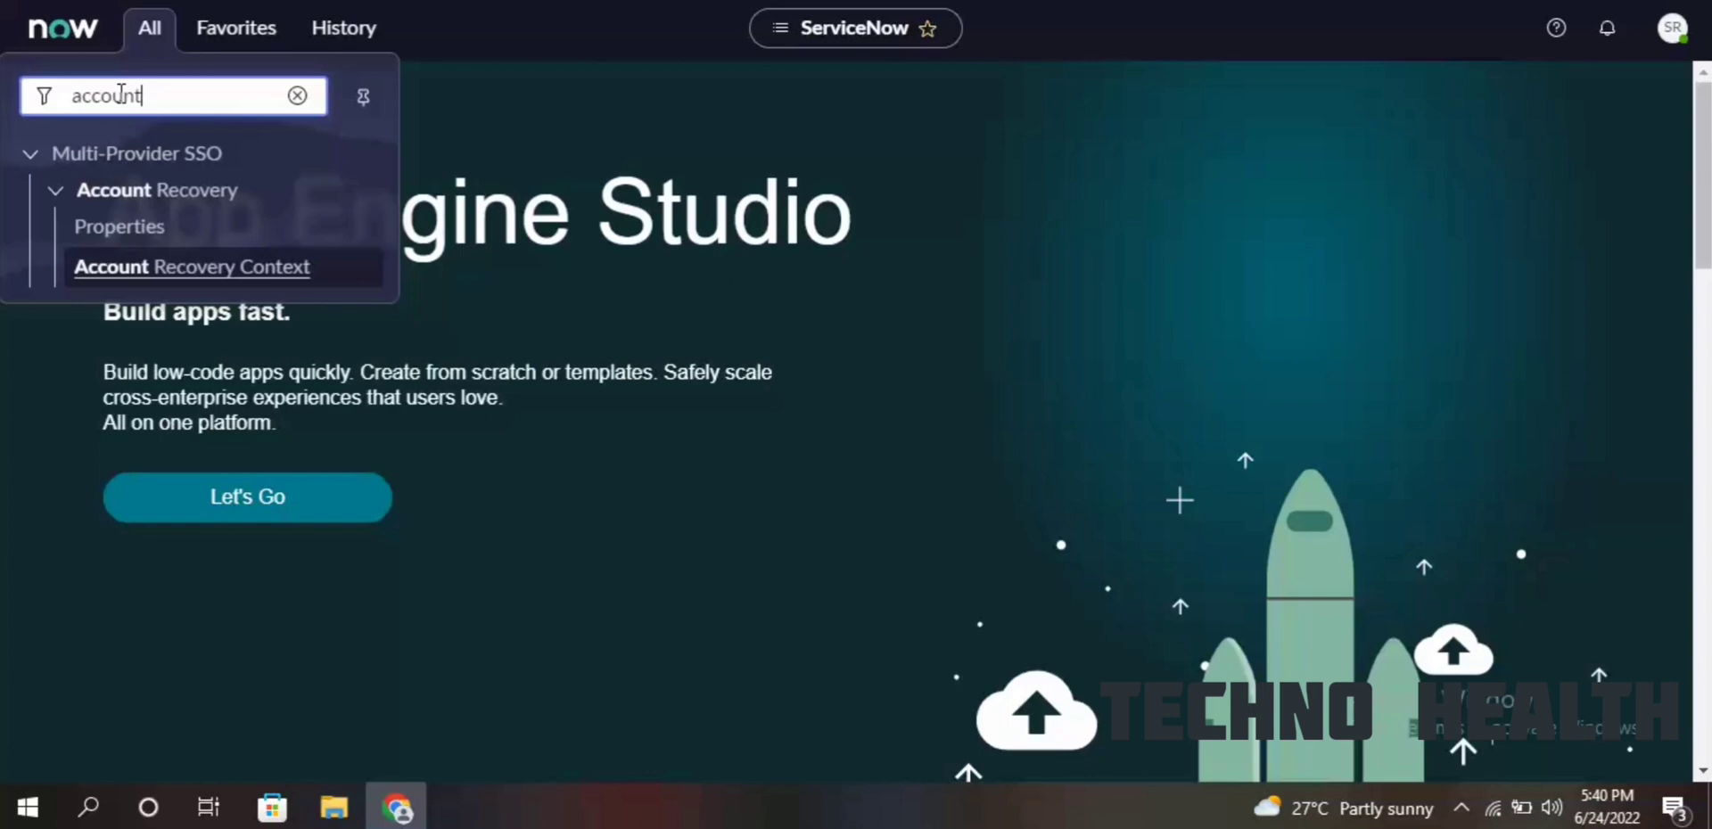
left_click(125, 233)
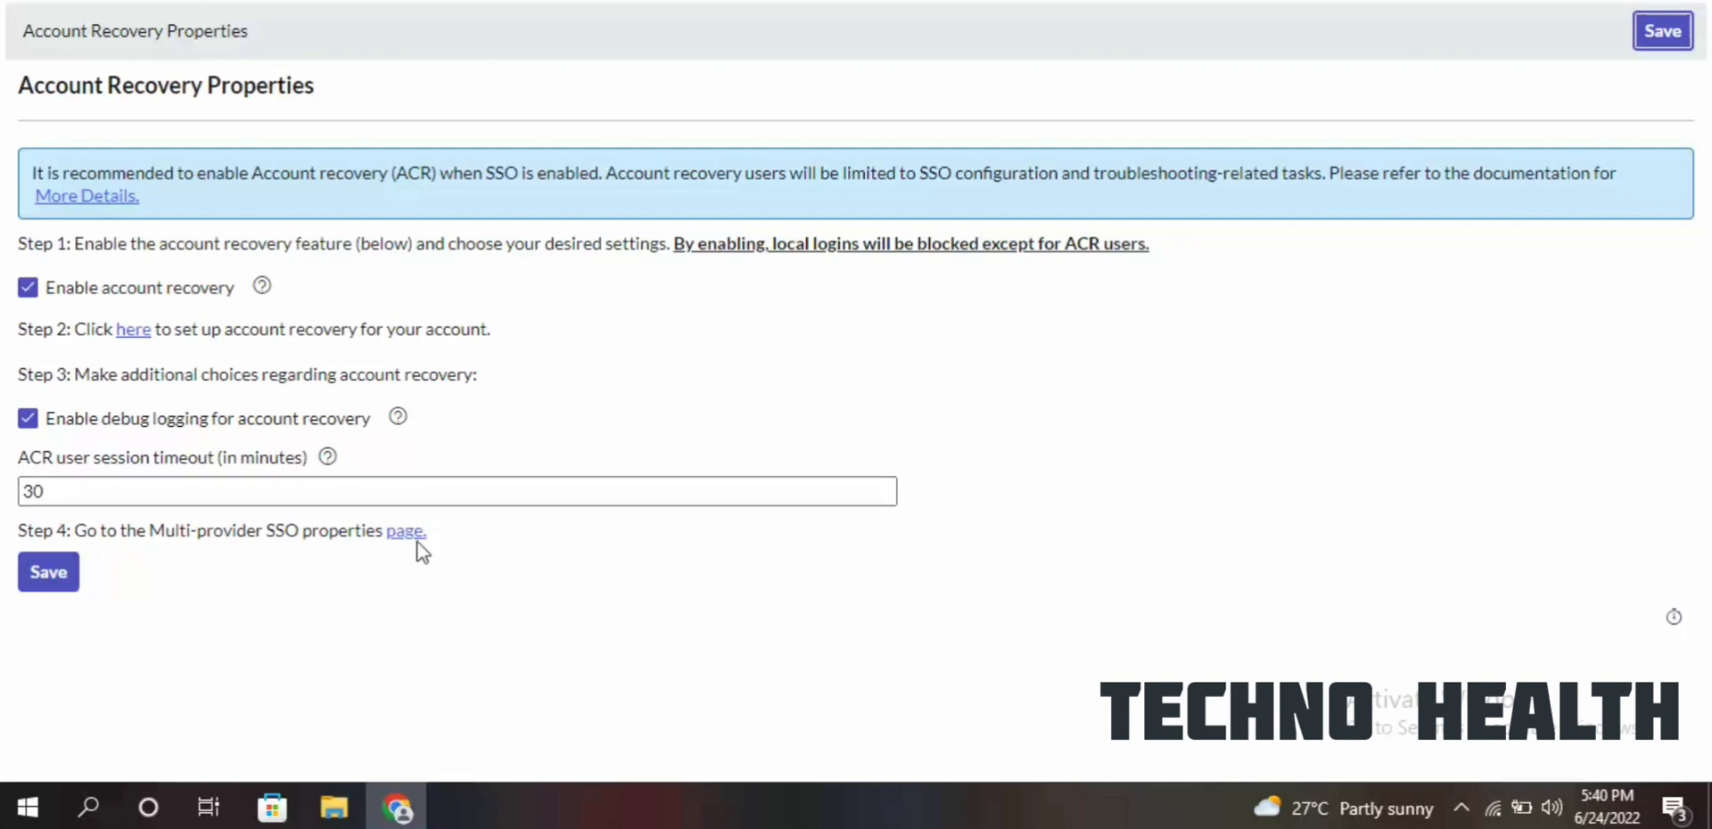
left_click(409, 535)
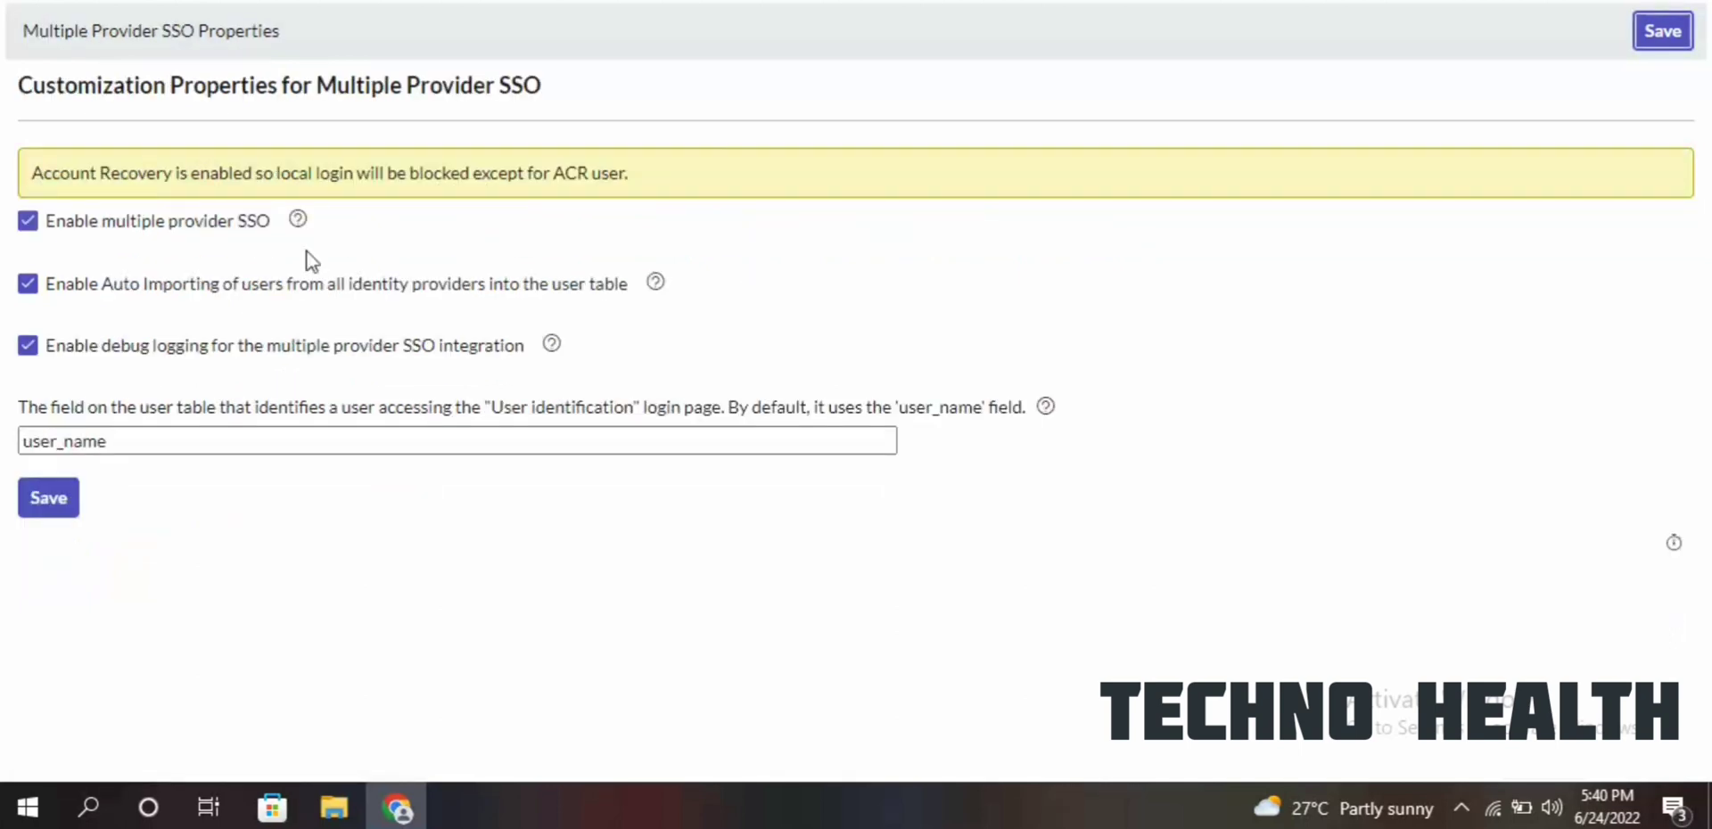
Step: Turn off multiple provider SSO, auto importing and SSO debug logging, save, and disable recovery debug logging
left_click(28, 221)
left_click(28, 284)
left_click(28, 345)
left_click(48, 497)
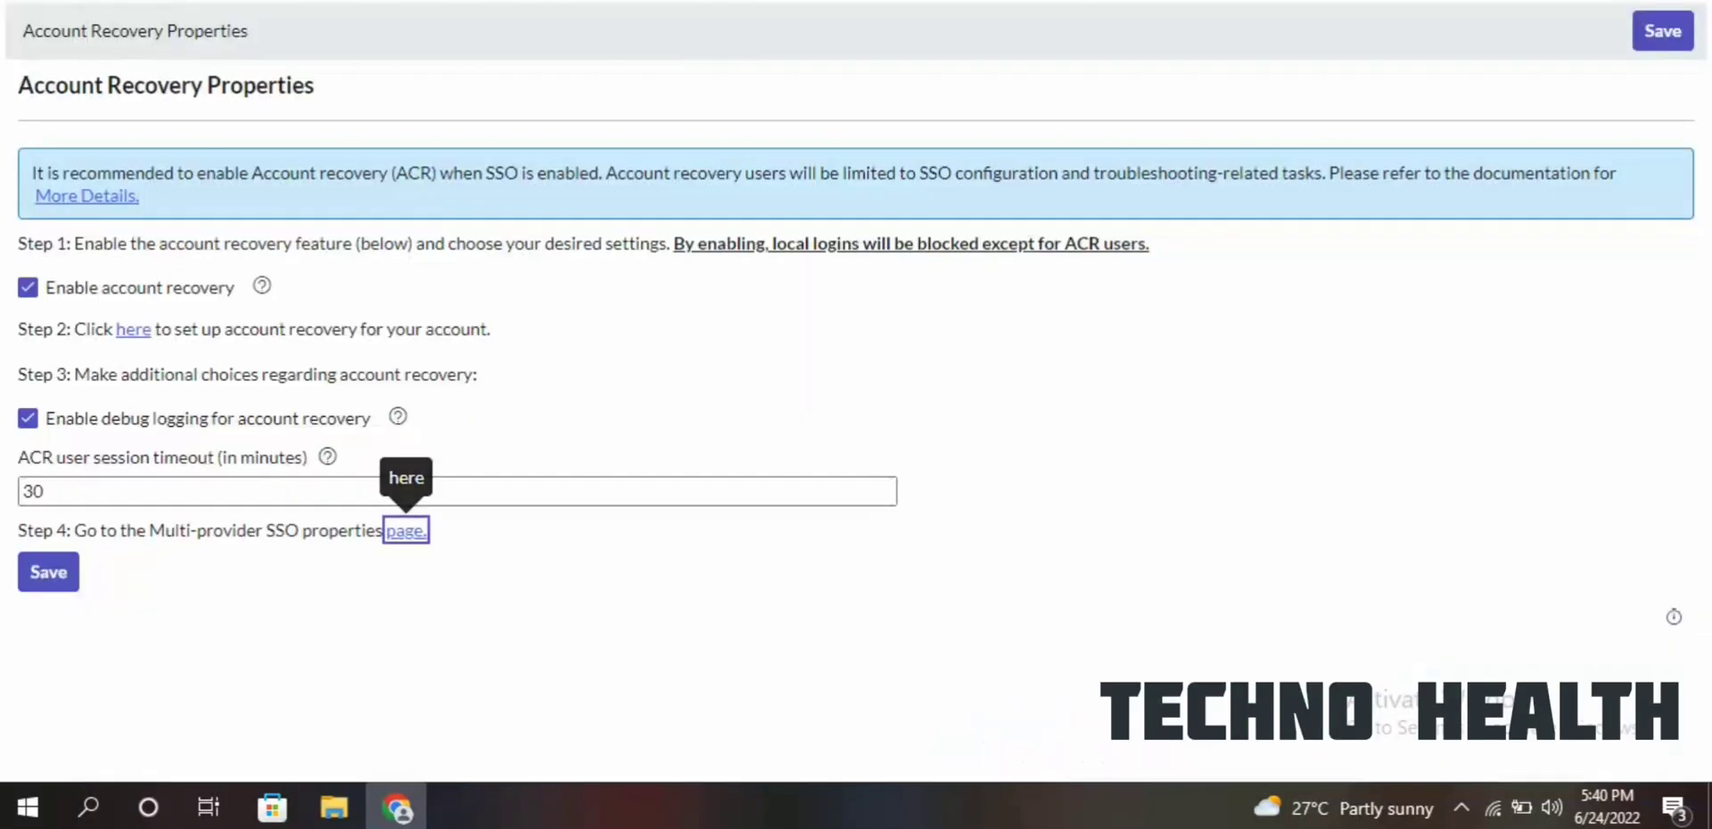
left_click(27, 418)
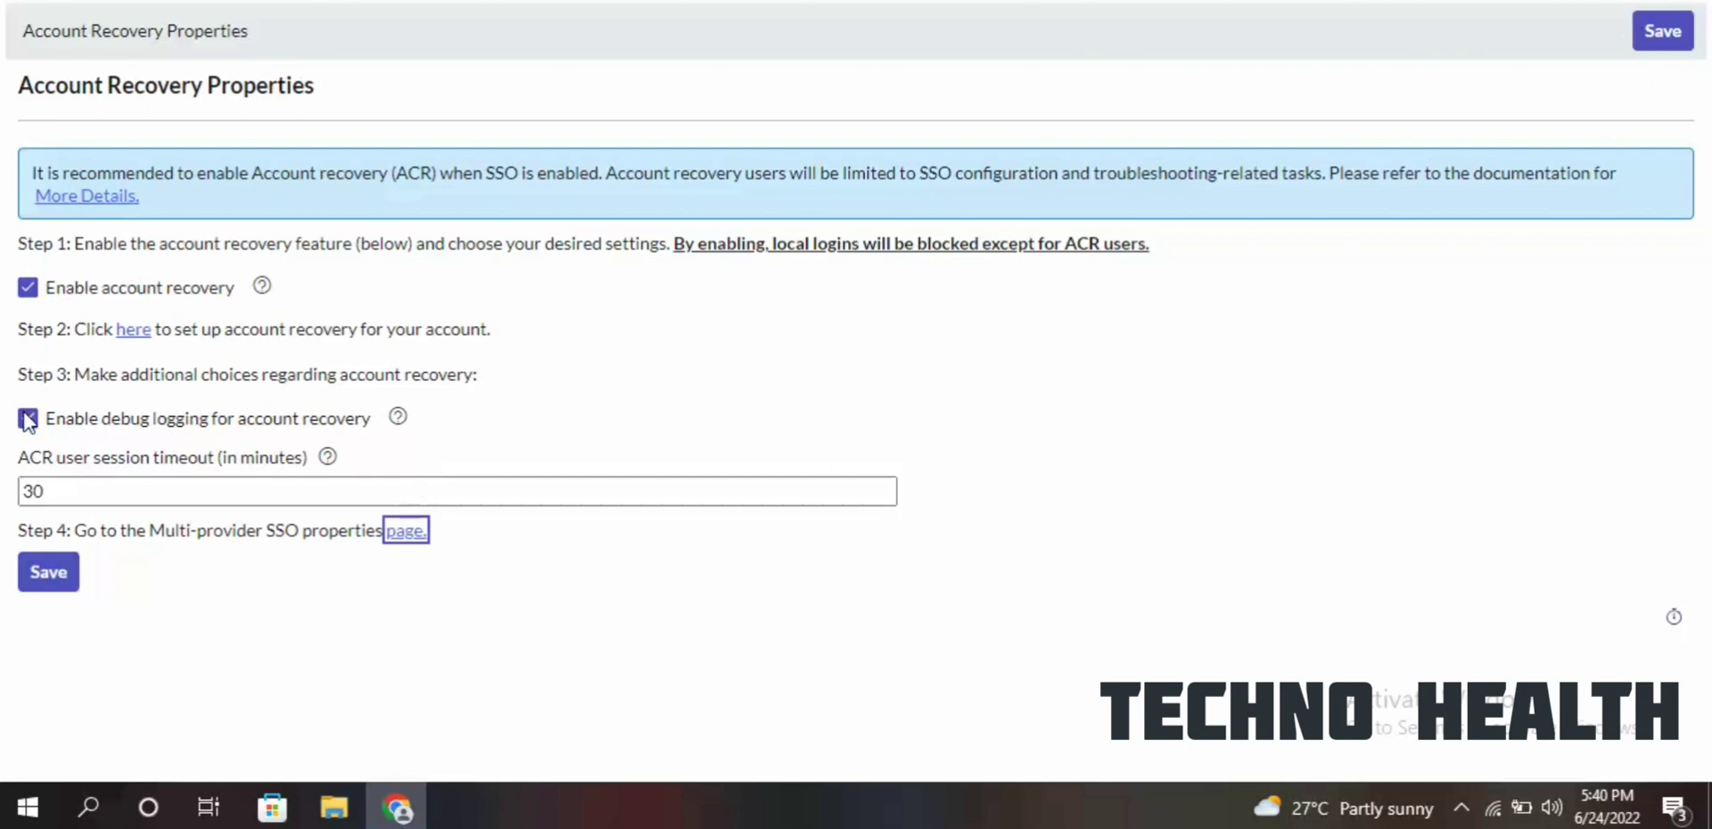
left_click(126, 336)
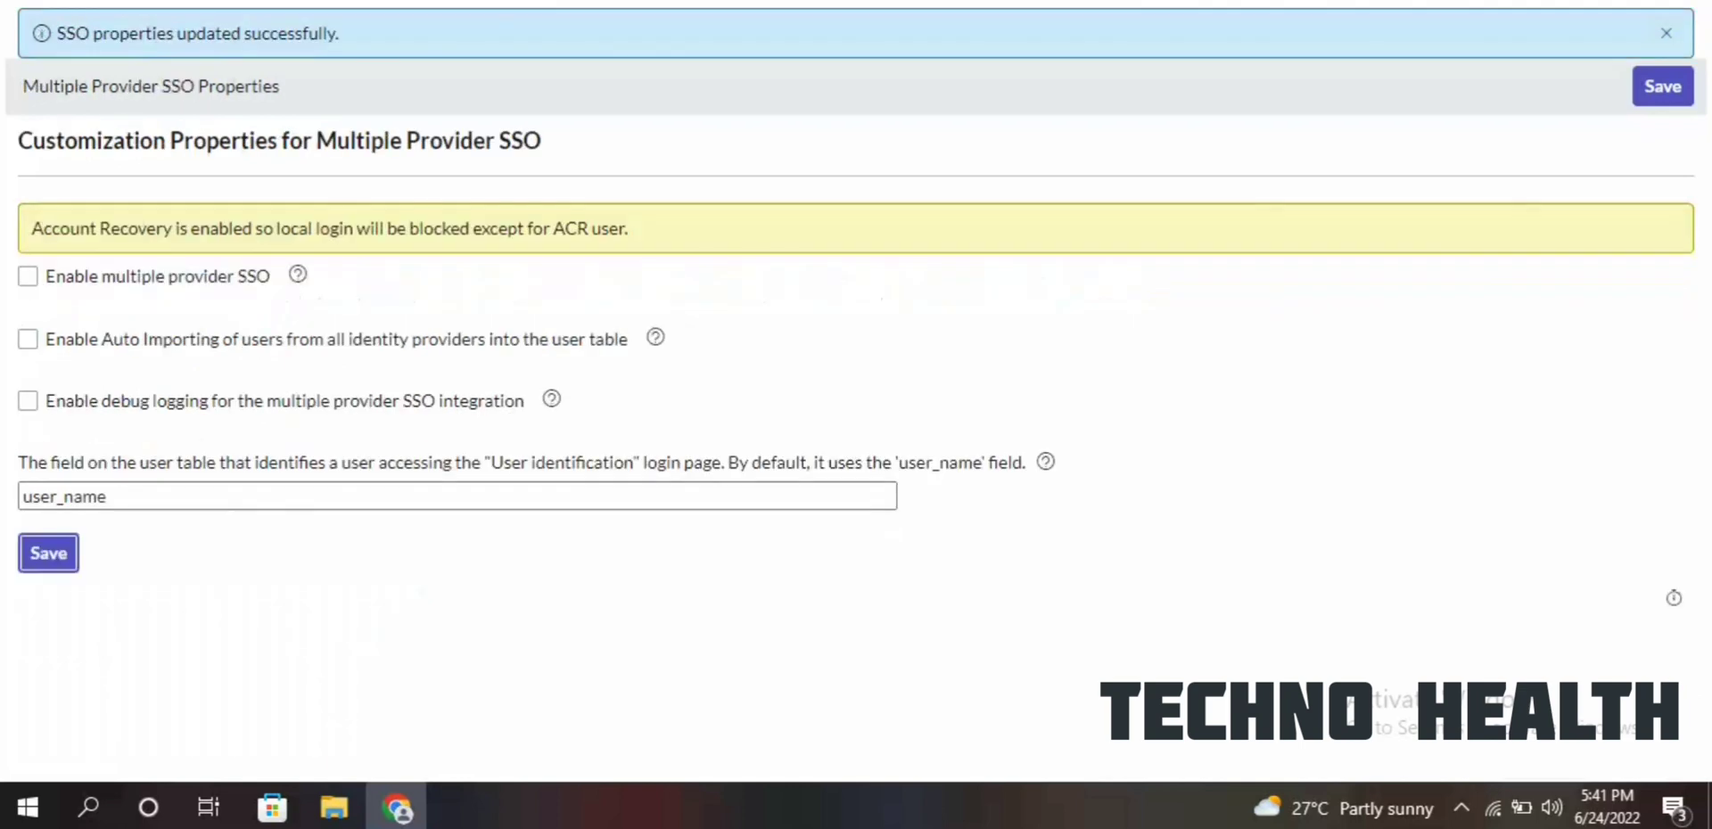
Step: Save the Account Recovery Properties with account recovery and its debug logging turned off
left_click(1677, 98)
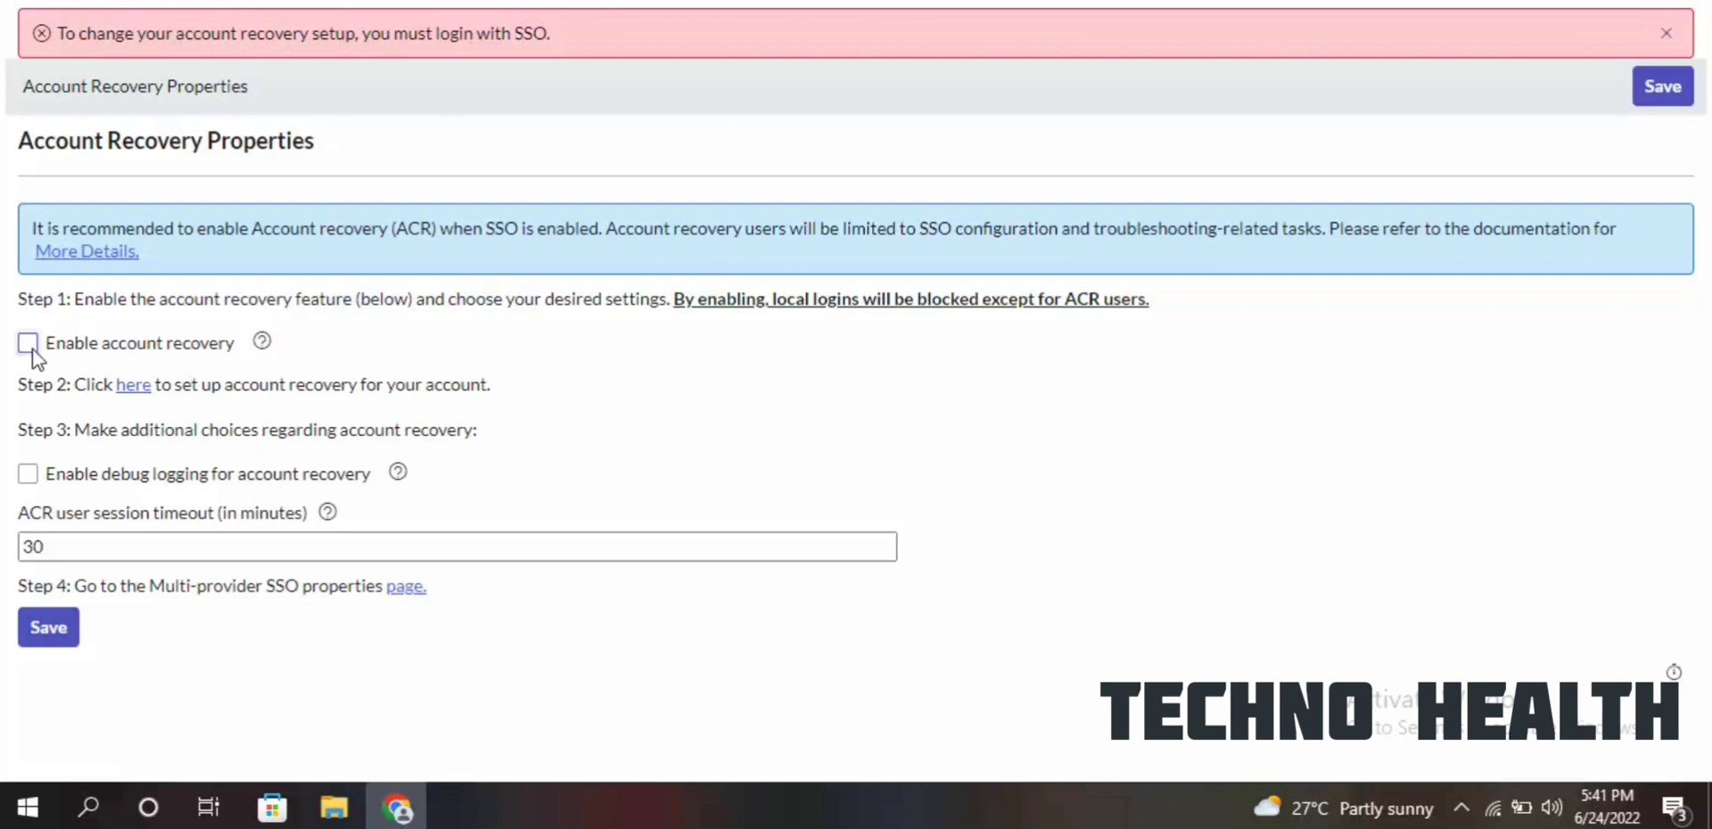
left_click(50, 635)
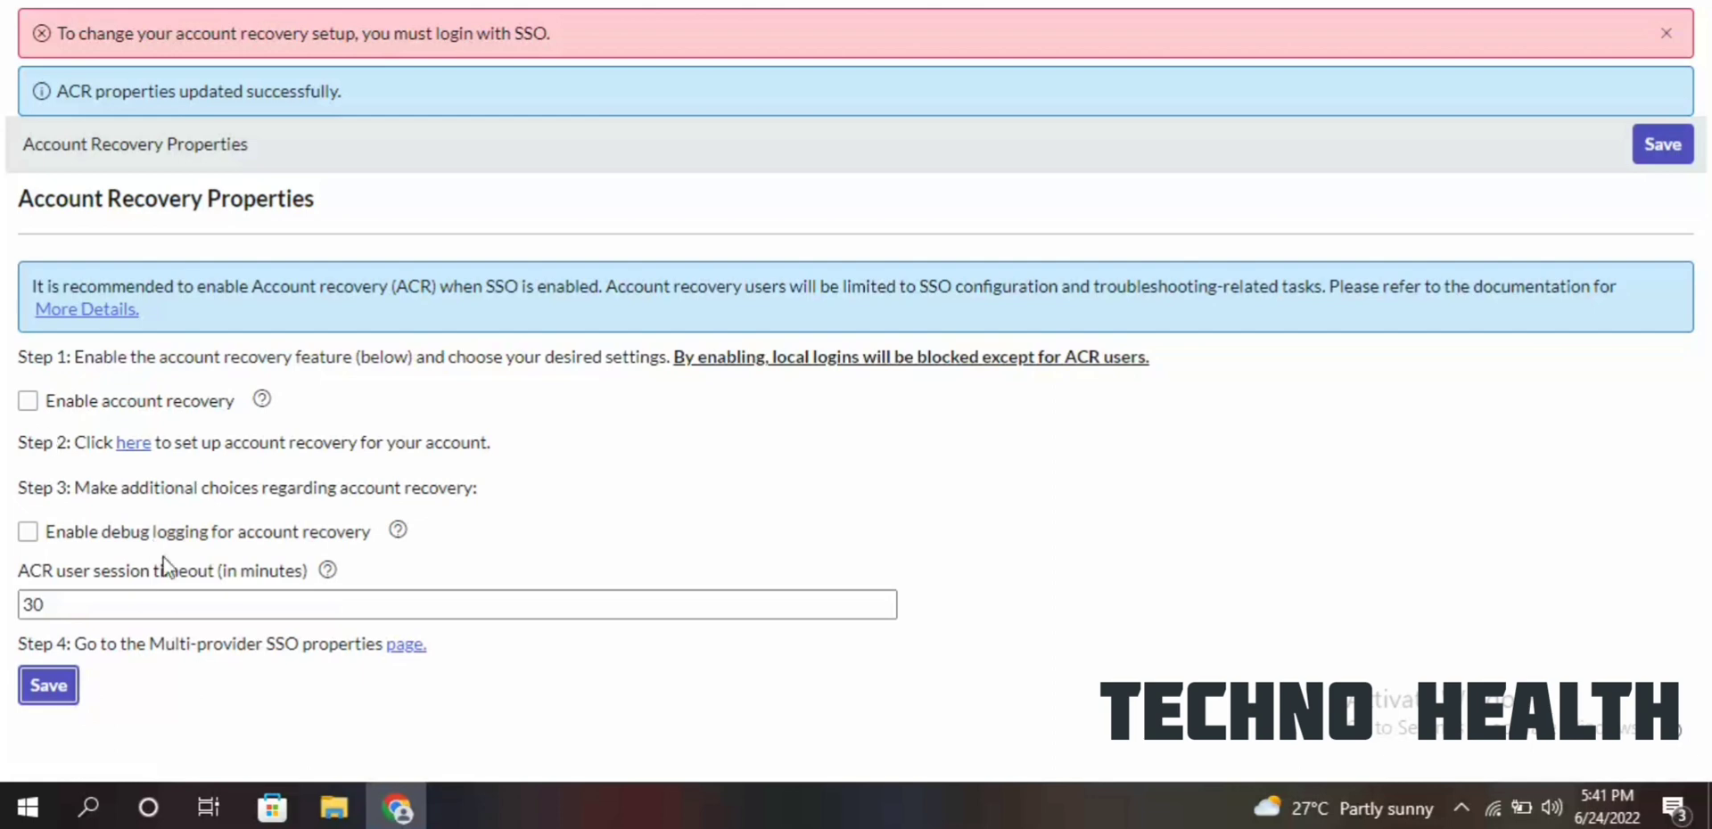
left_click(1661, 146)
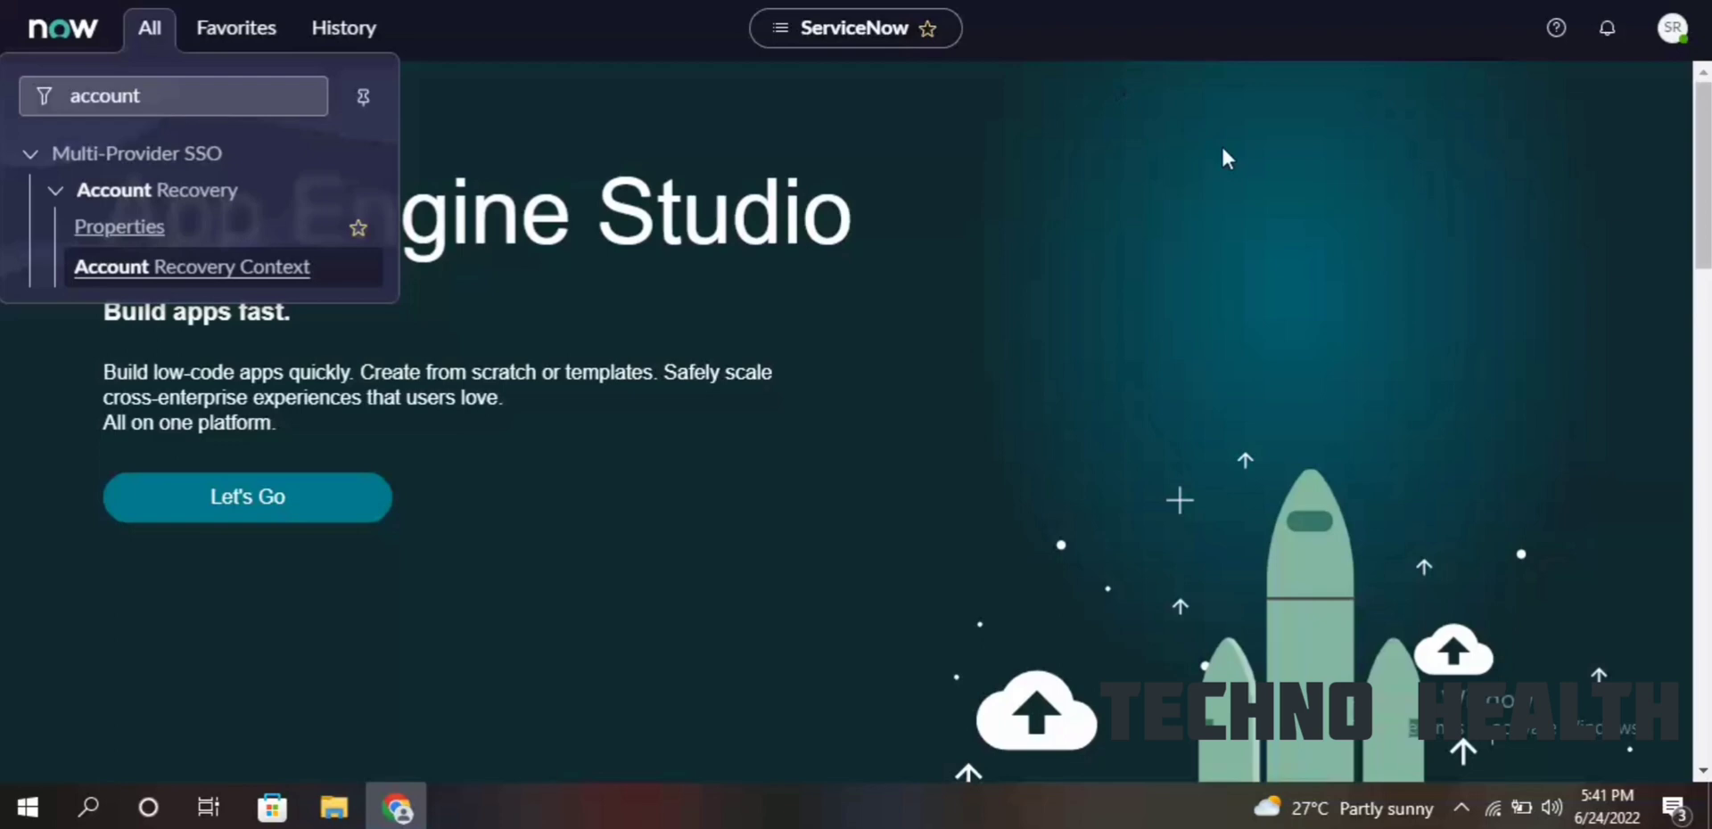
Step: Log out and relaunch the developer instance via Start Building on the portal
left_click(1673, 27)
left_click(1454, 340)
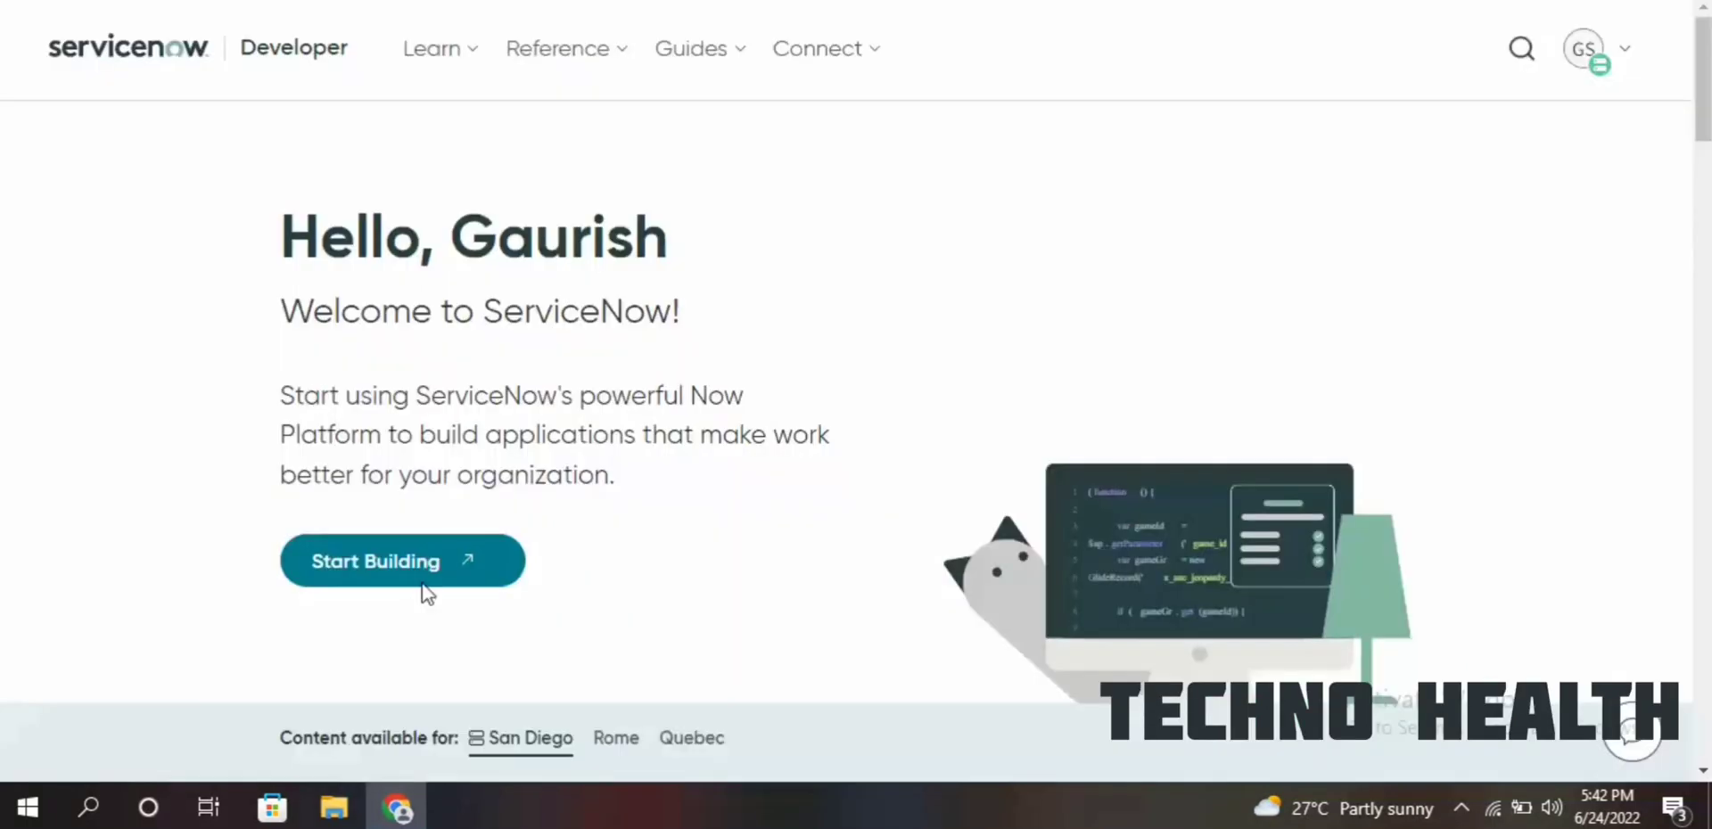
left_click(422, 585)
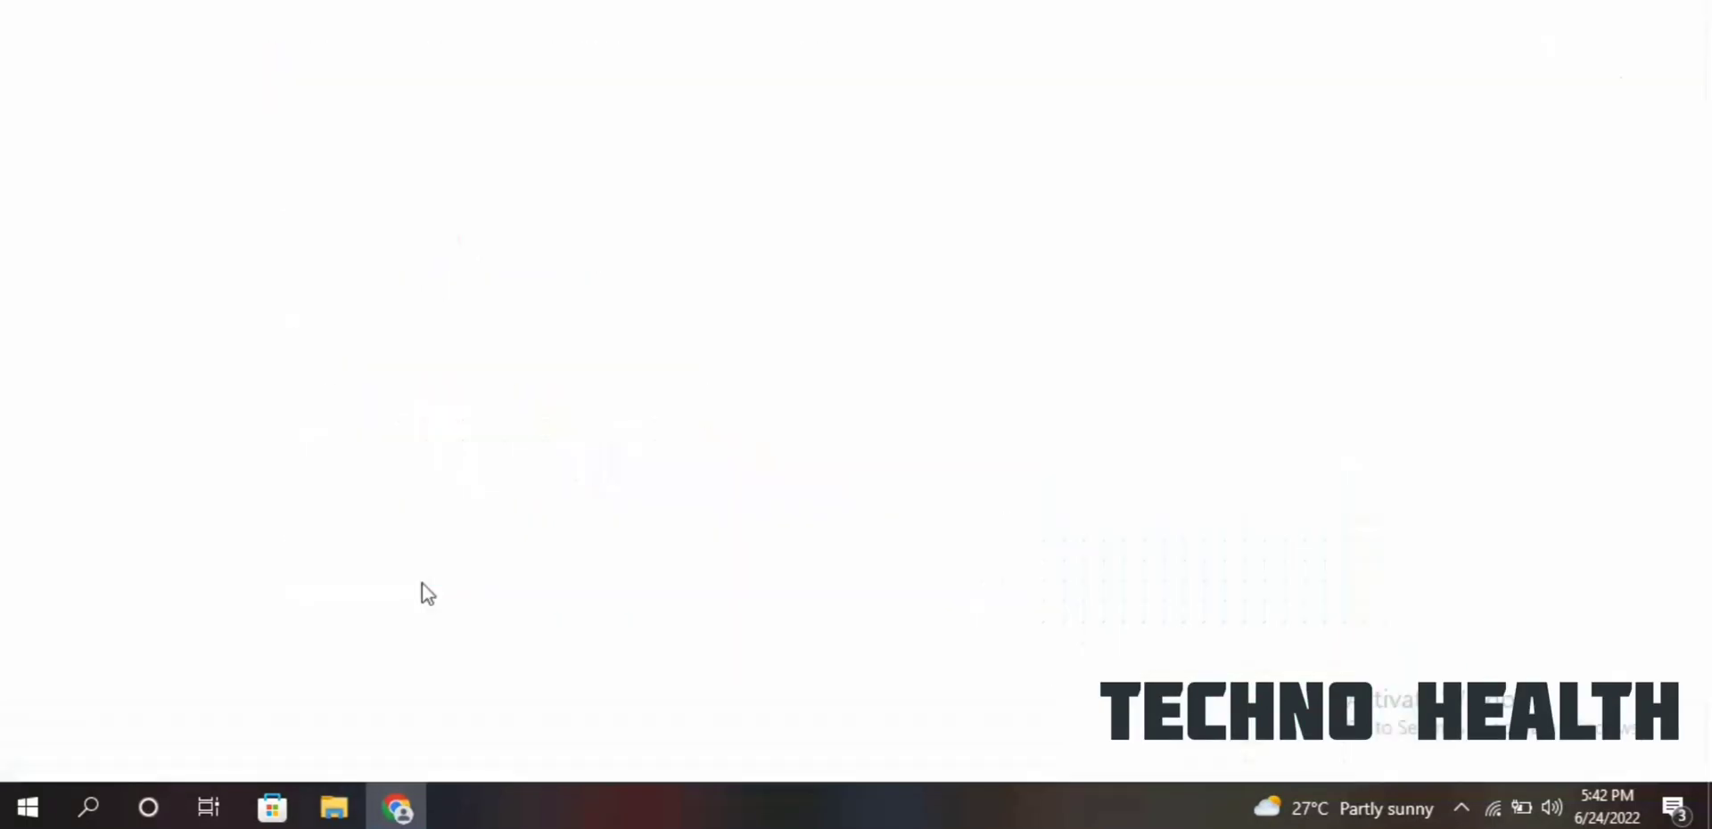